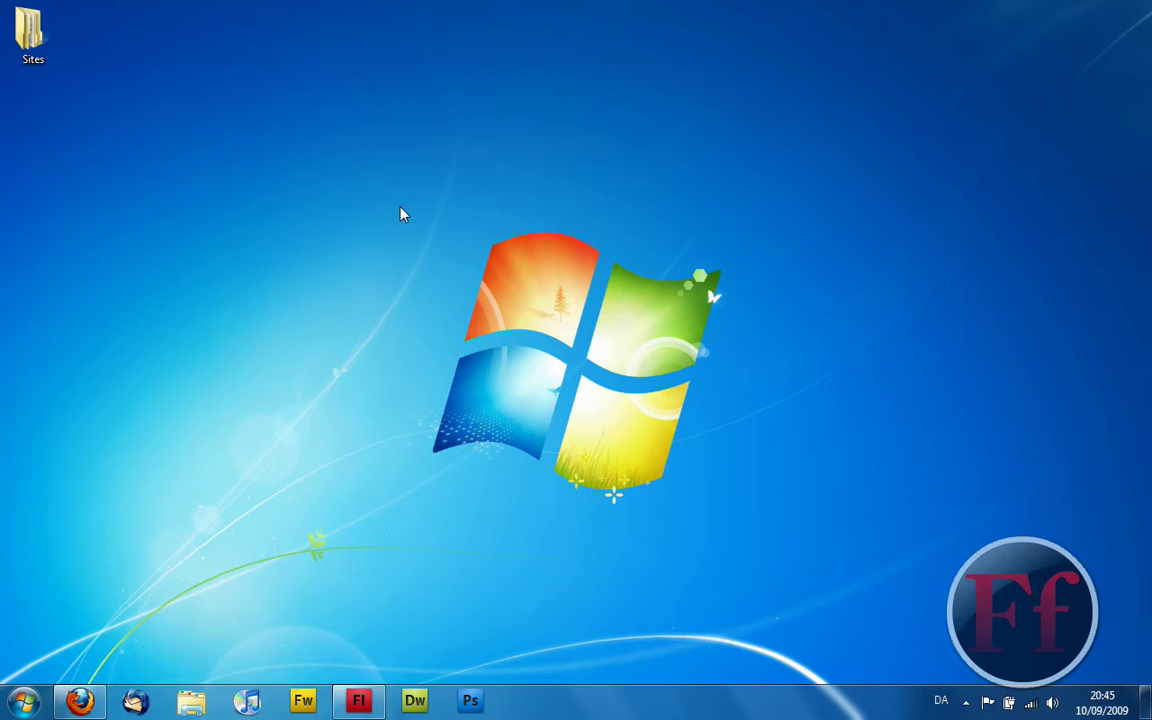
# Step: Bring Adobe Flash CS4 to the front from the Windows 7 taskbar, showing its Welcome screen
pyautogui.moveTo(400, 216); pyautogui.dragTo(615, 354)
pyautogui.moveTo(340, 708)
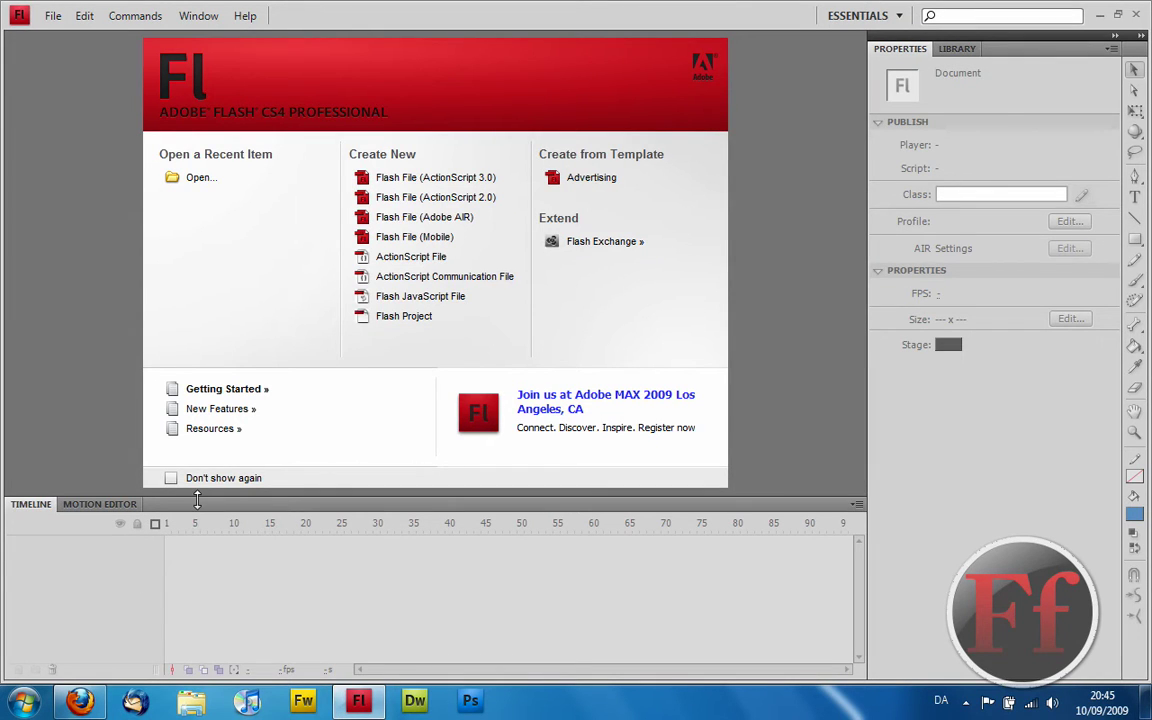
# Step: Enlarge the stage area and create a new Flash File (ActionScript 2.0) document from File > New
pyautogui.moveTo(195, 498); pyautogui.dragTo(205, 591)
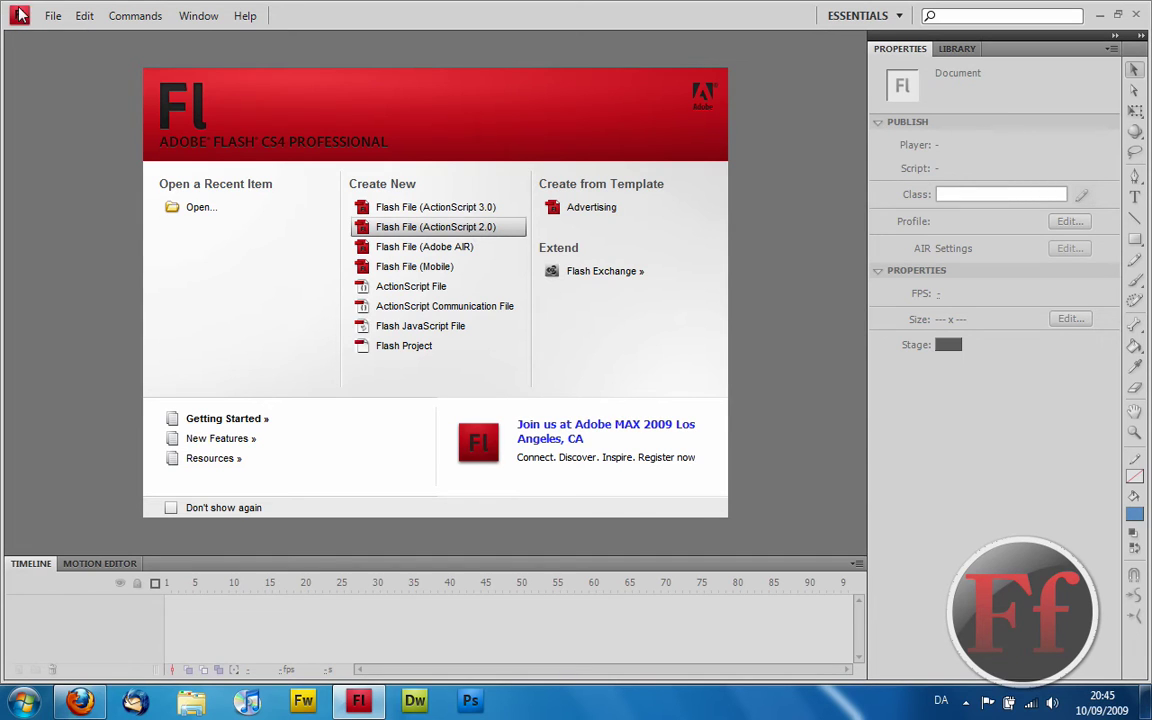
pyautogui.click(52, 15)
pyautogui.click(75, 36)
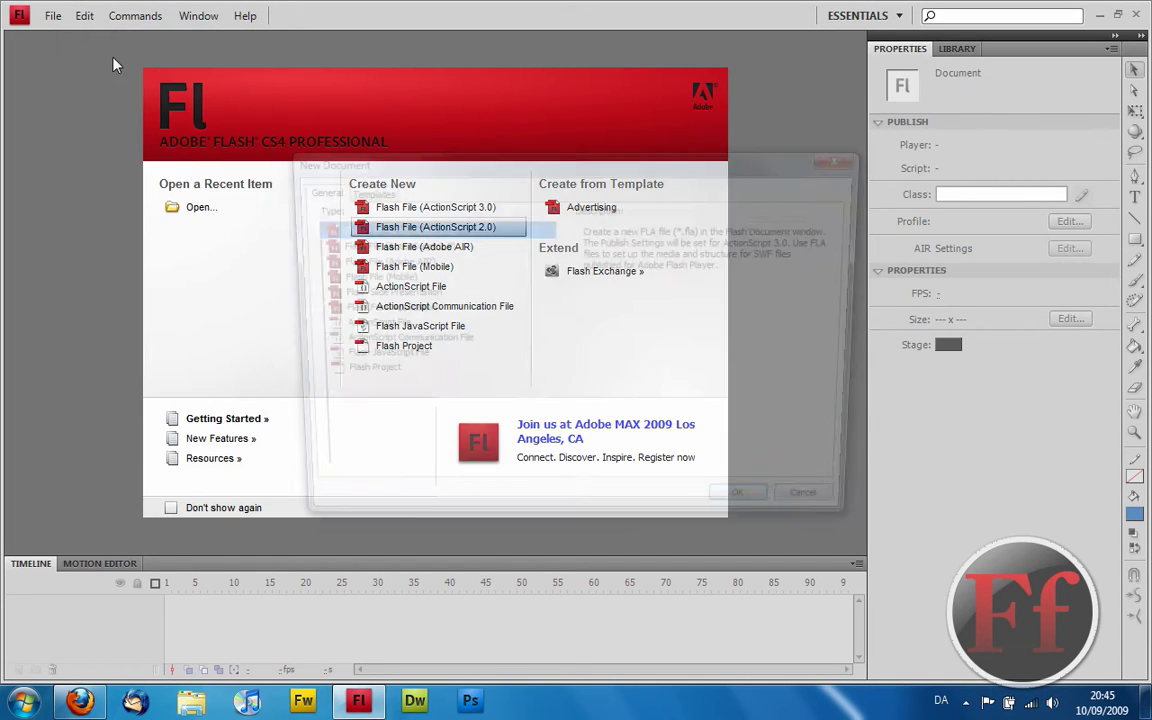
pyautogui.click(361, 247)
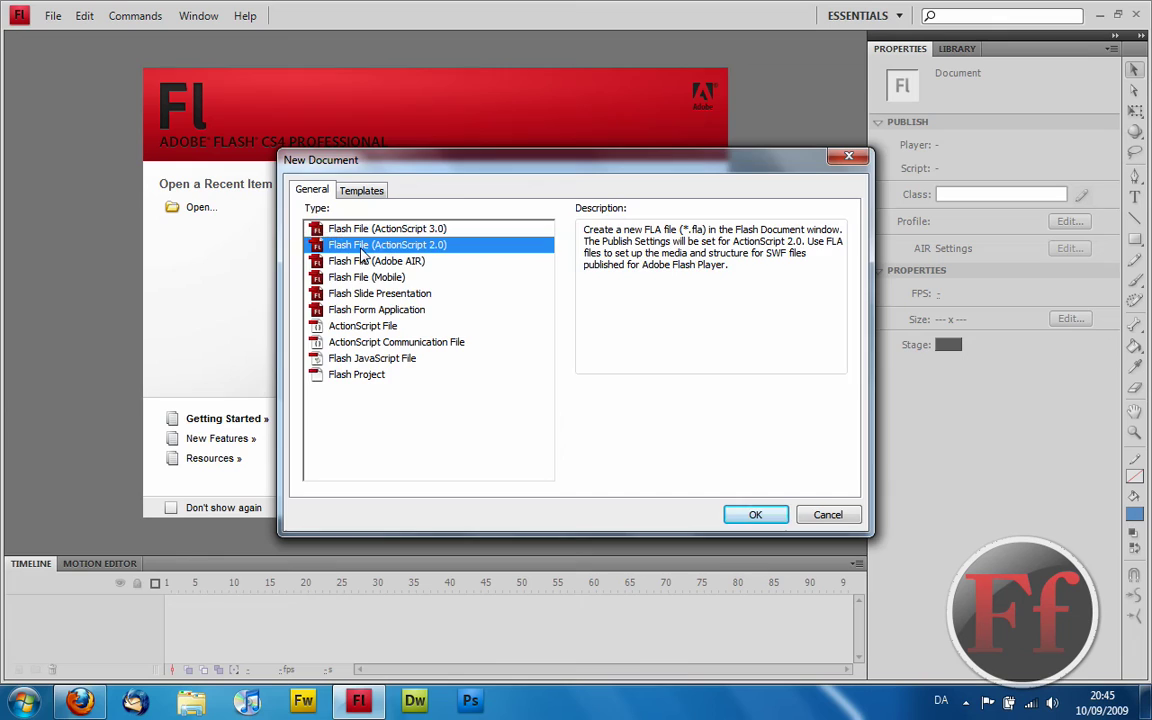
pyautogui.doubleClick(362, 253)
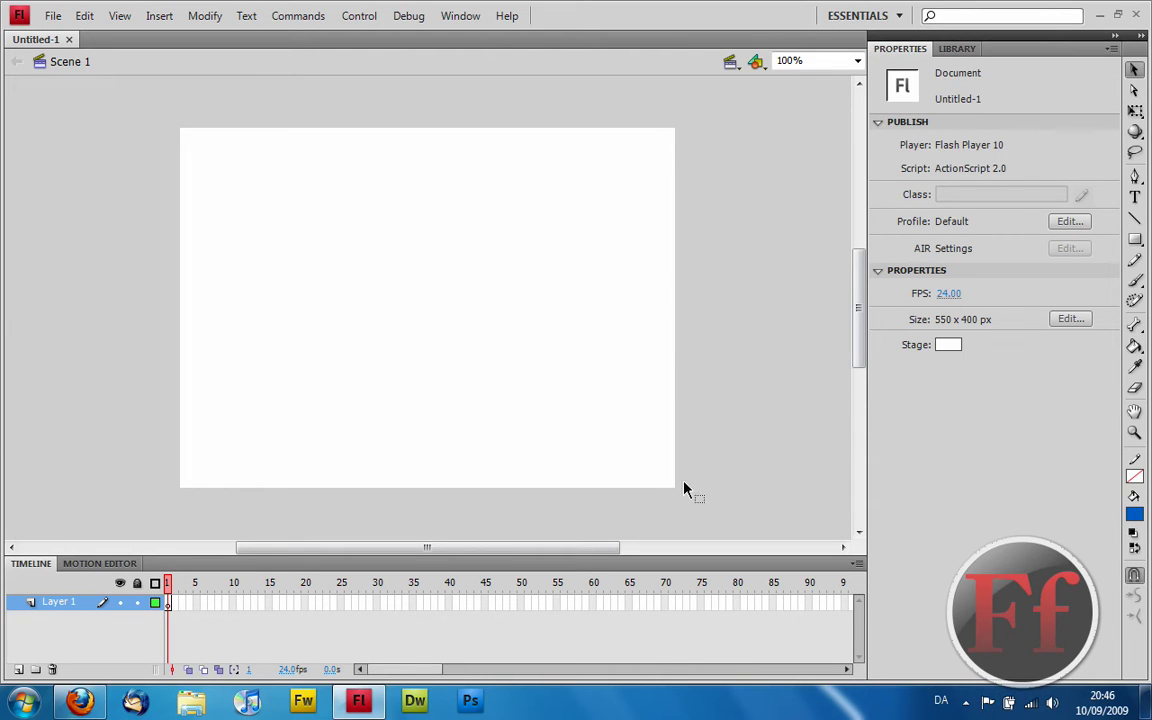
# Step: Make the stage background black and set the Rectangle tool to no outline with red fill
pyautogui.click(945, 343)
pyautogui.click(912, 392)
pyautogui.click(1134, 240)
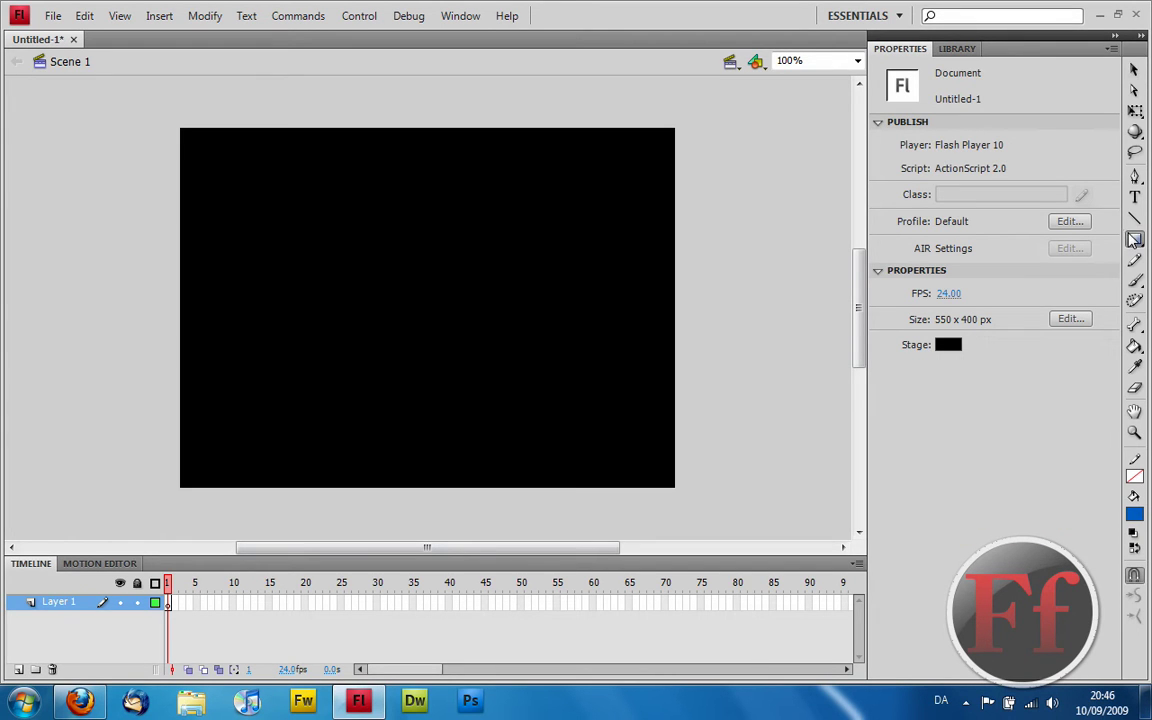
pyautogui.click(1134, 240)
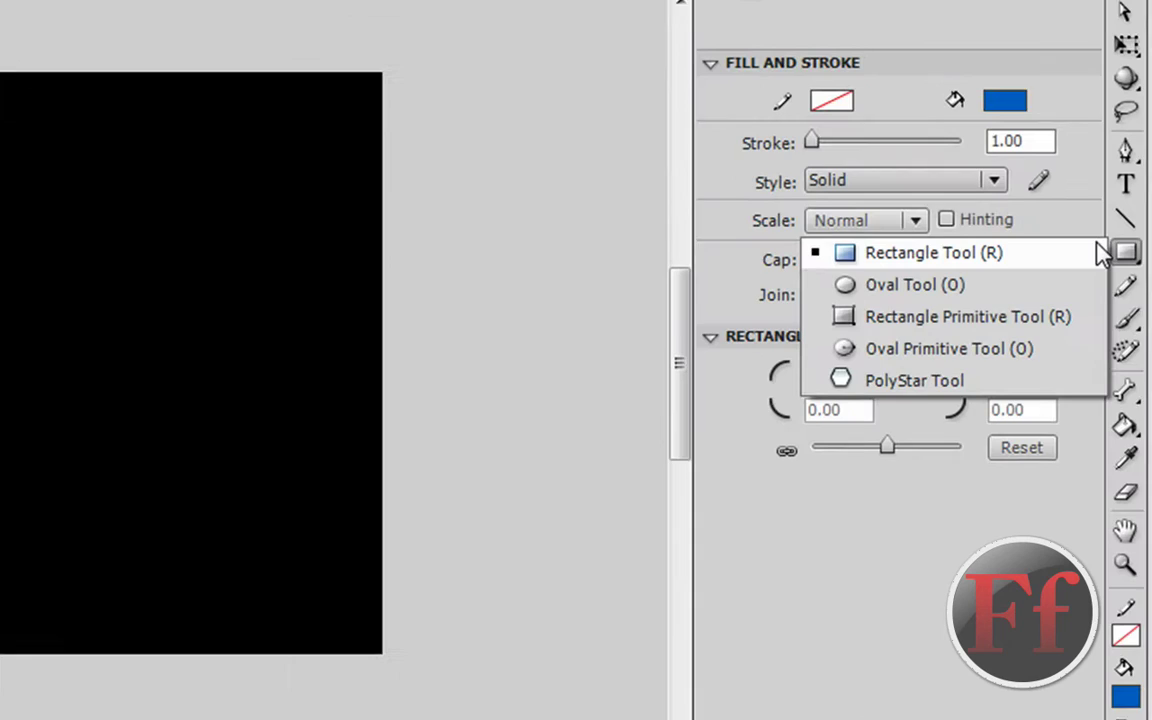
pyautogui.click(504, 354)
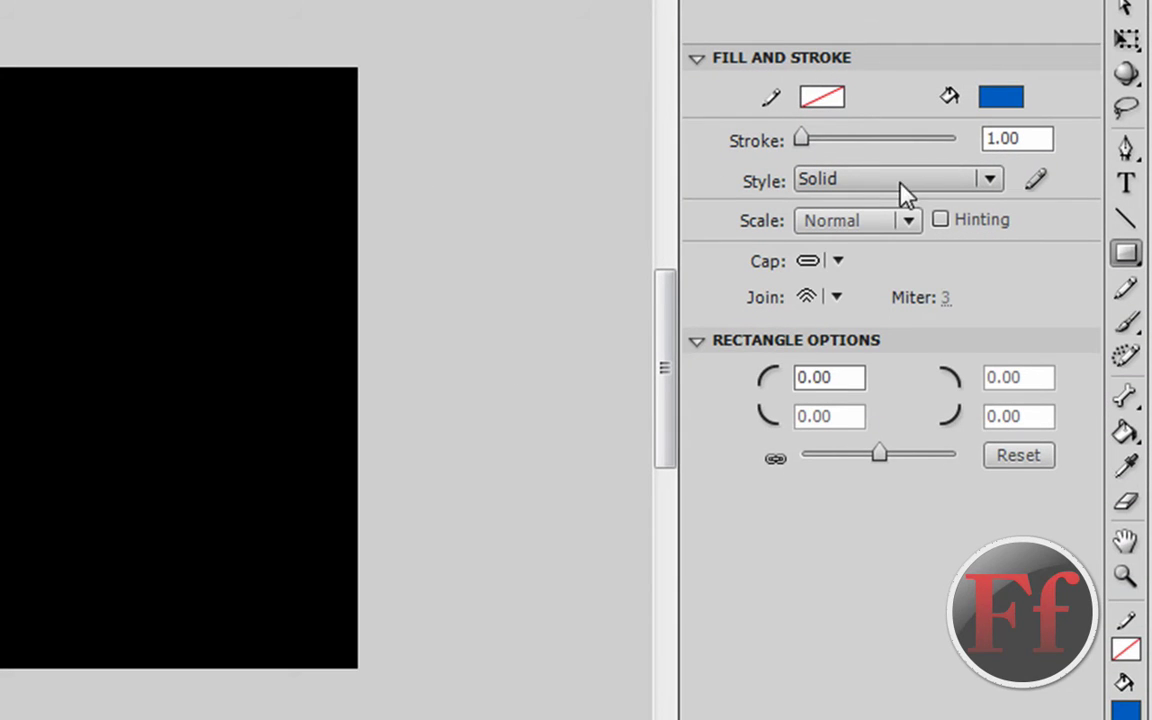
pyautogui.click(822, 98)
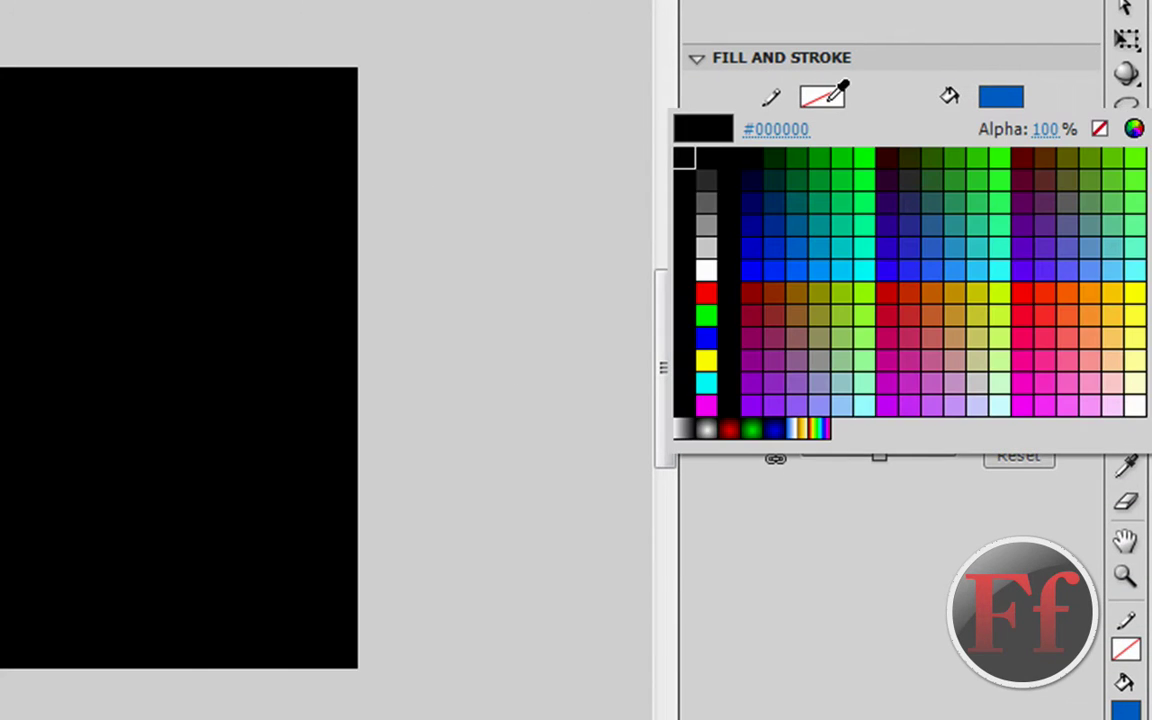
pyautogui.press('Escape')
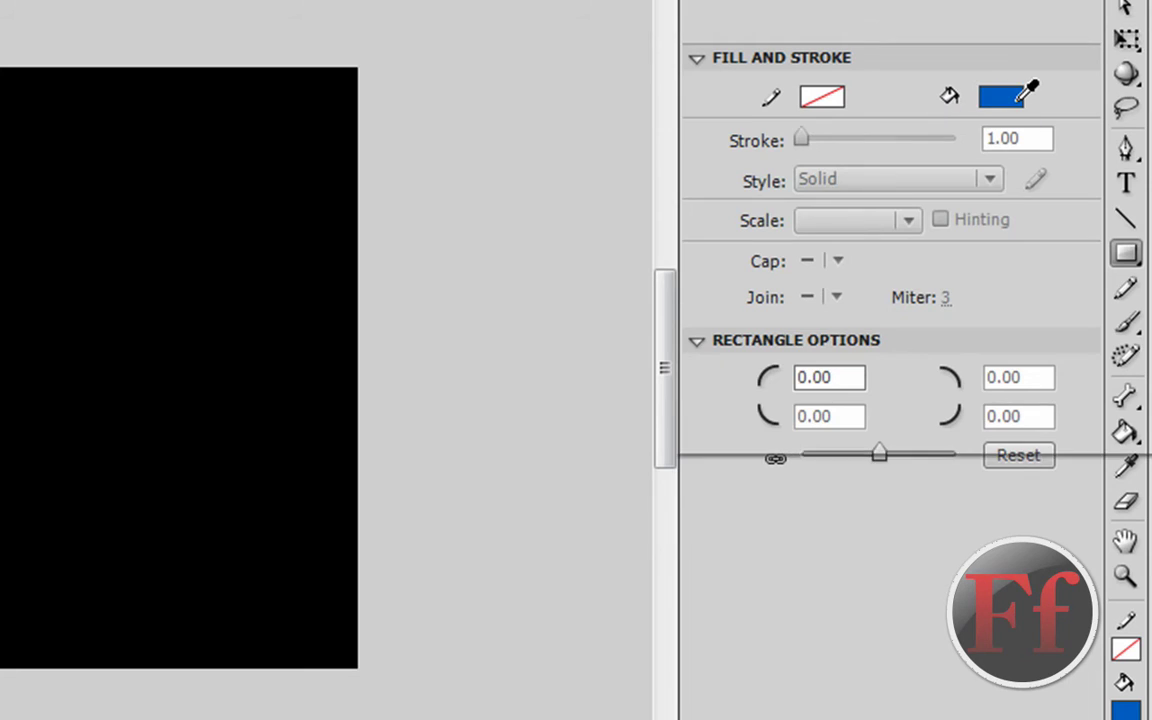
pyautogui.click(1018, 100)
pyautogui.click(1020, 100)
pyautogui.click(1018, 102)
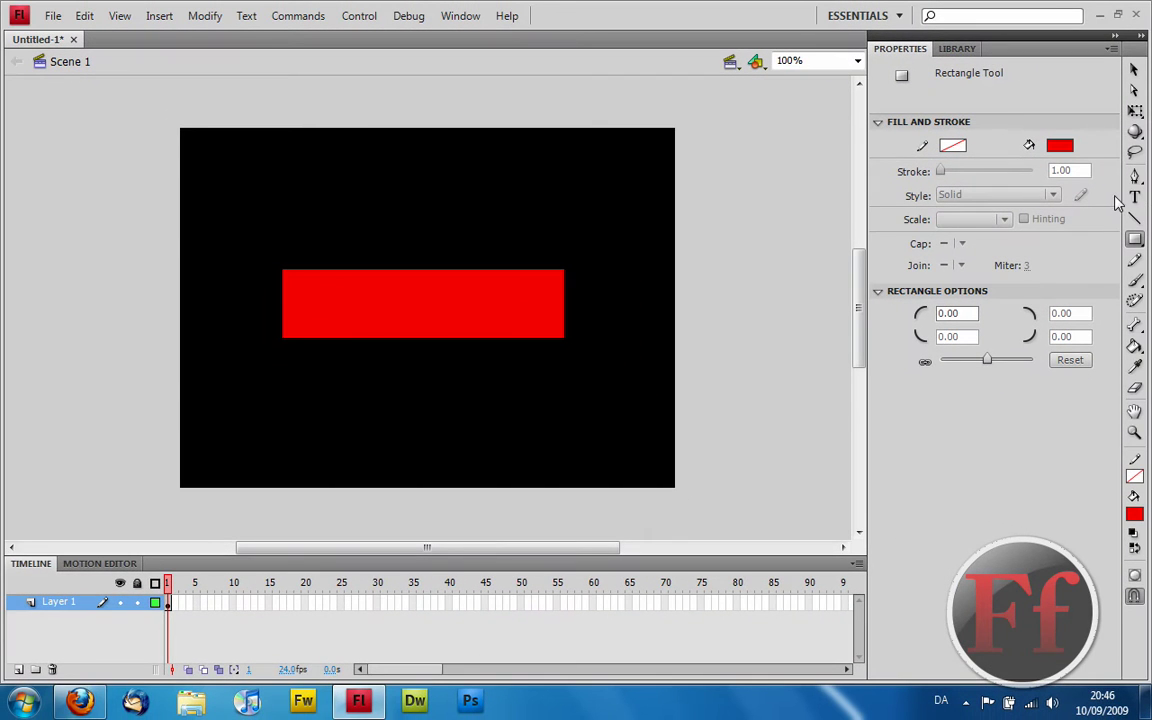
# Step: Paint 'PLAY ME' across the red rectangle with a blue brush
pyautogui.click(1135, 281)
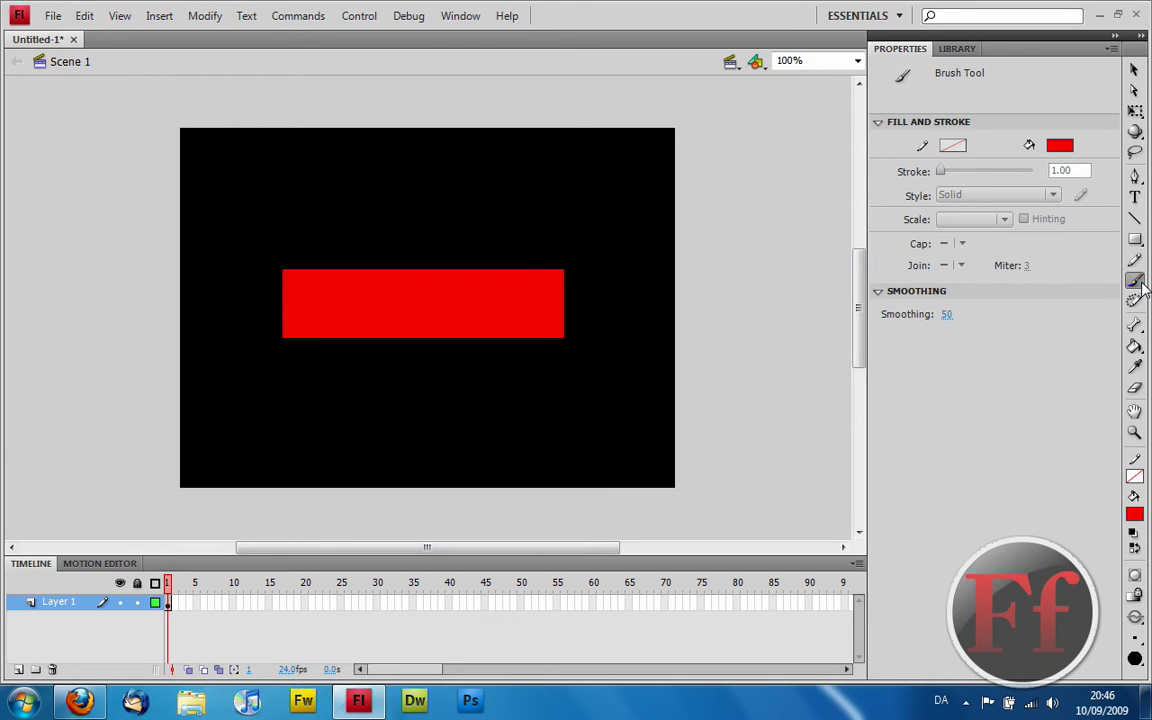
pyautogui.click(1134, 514)
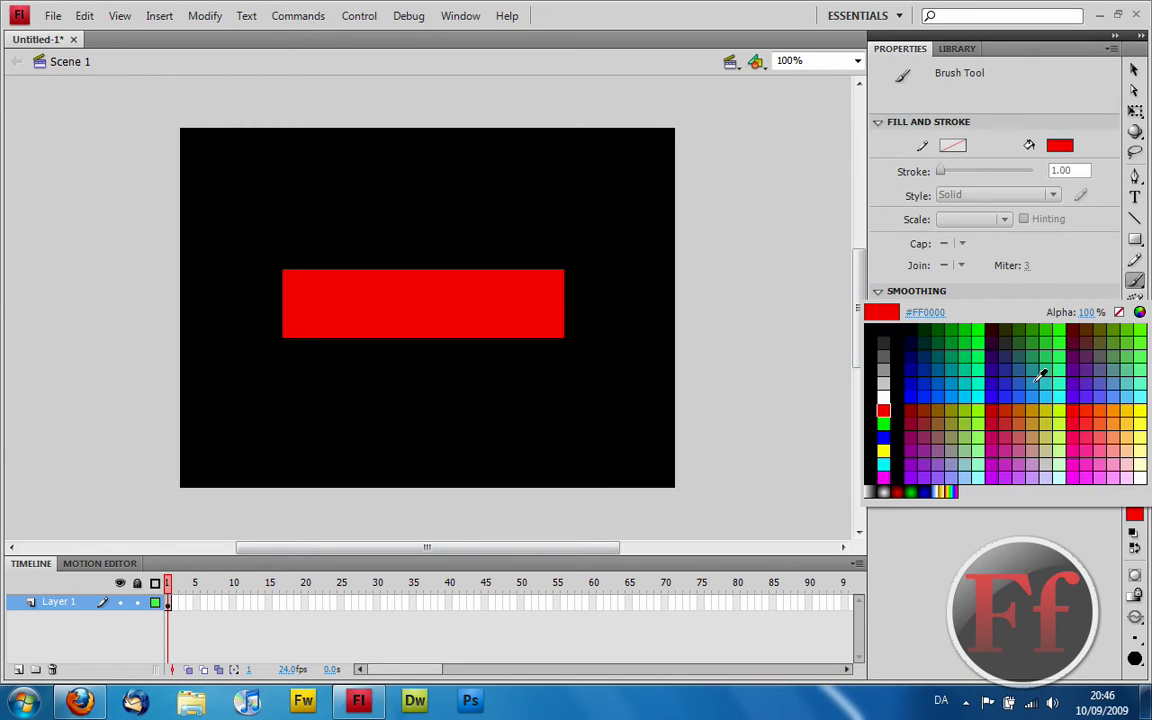
pyautogui.click(884, 436)
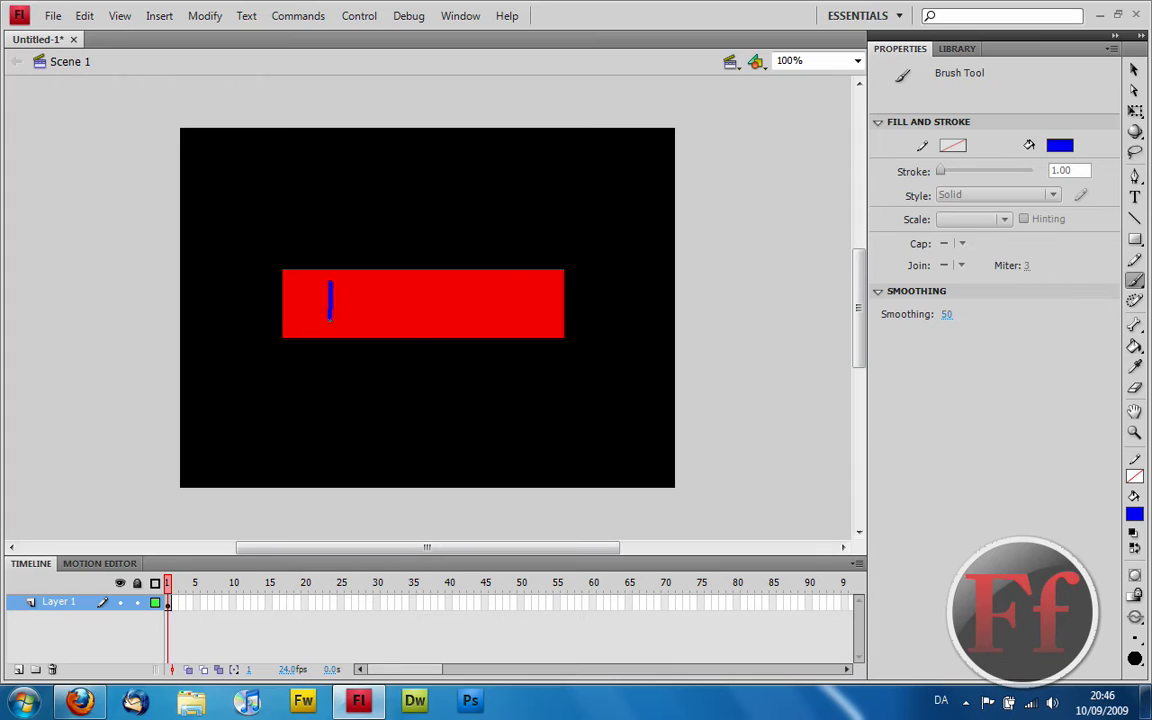
pyautogui.moveTo(349, 280)
pyautogui.mouseDown()
pyautogui.moveTo(332, 303)
pyautogui.moveTo(361, 312)
pyautogui.moveTo(403, 289)
pyautogui.mouseUp()
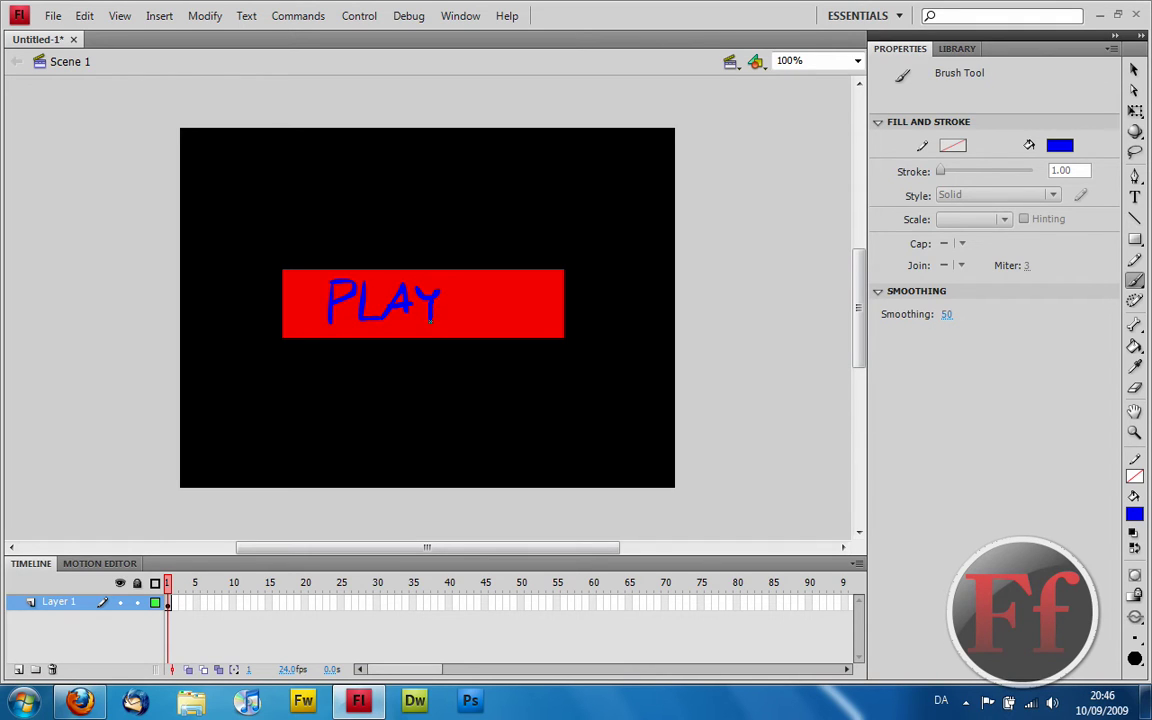
pyautogui.moveTo(468, 293); pyautogui.dragTo(478, 305)
# Step: Select the whole PLAY ME graphic with the Selection tool
pyautogui.press('v')
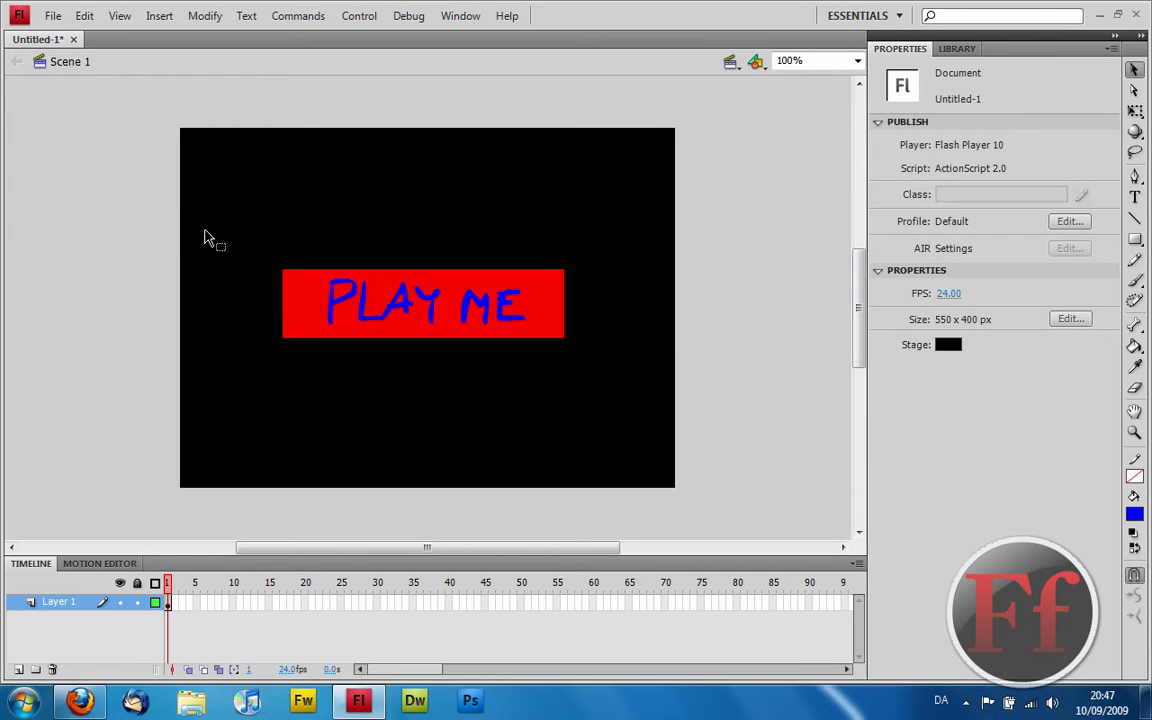
pyautogui.moveTo(112, 127); pyautogui.dragTo(697, 421)
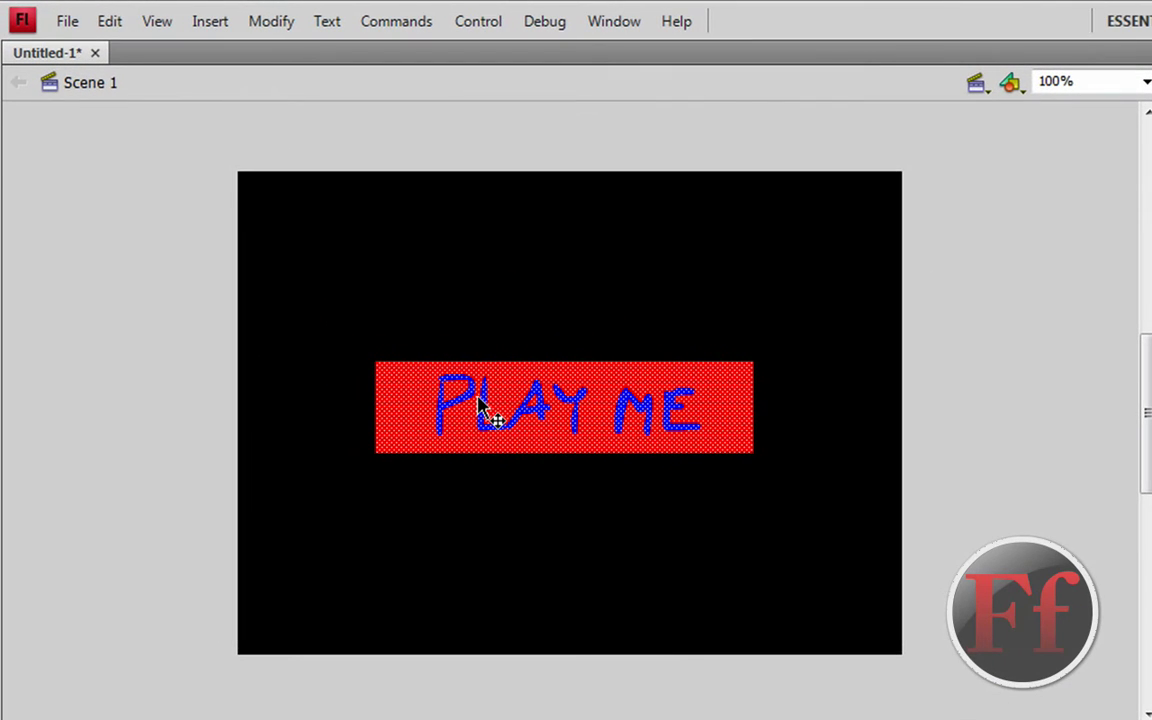
pyautogui.click(568, 162)
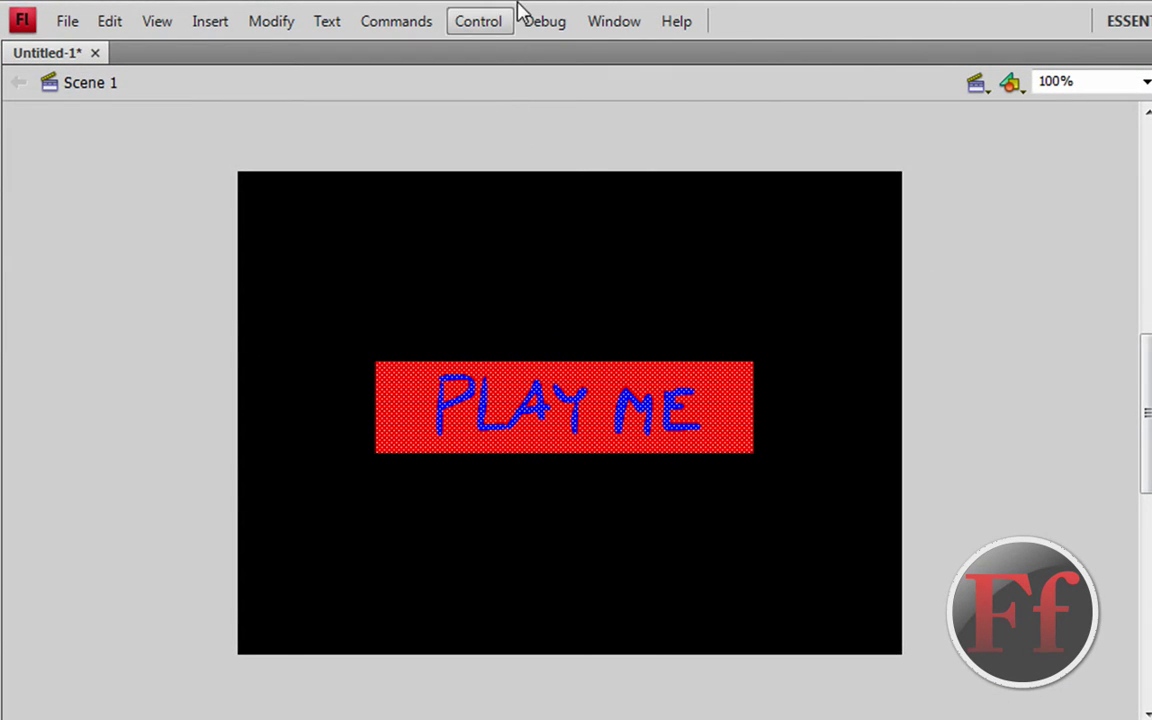
pyautogui.click(463, 27)
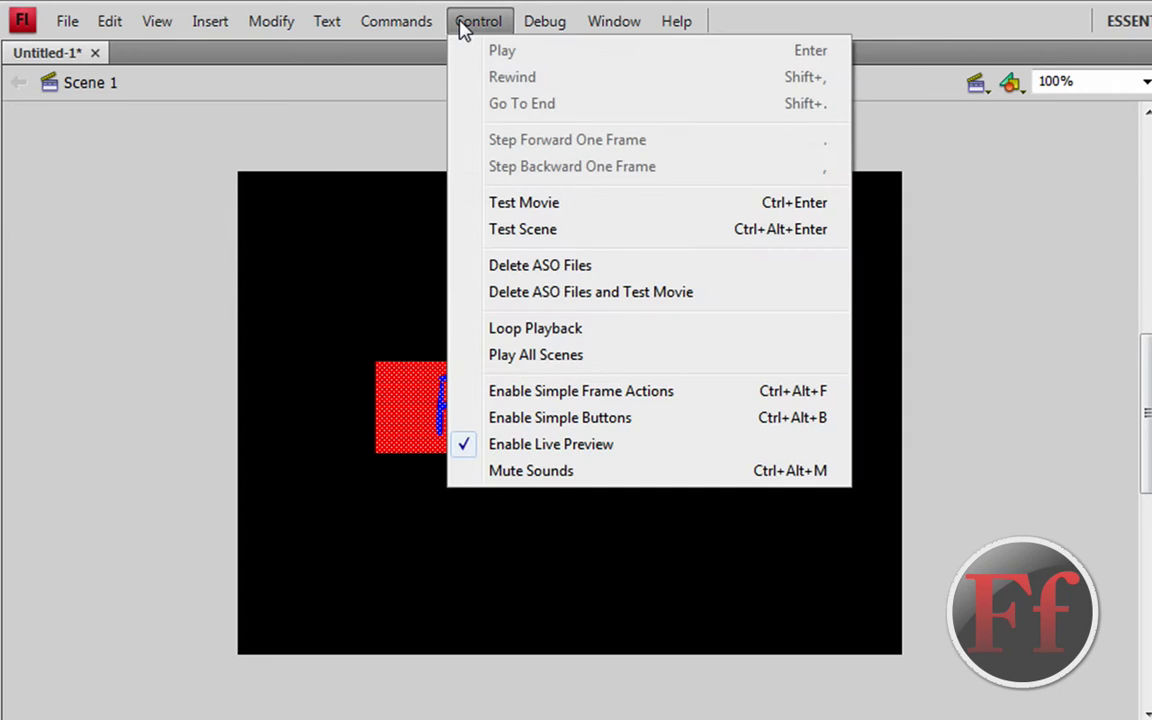
pyautogui.moveTo(575, 22)
pyautogui.press('Escape')
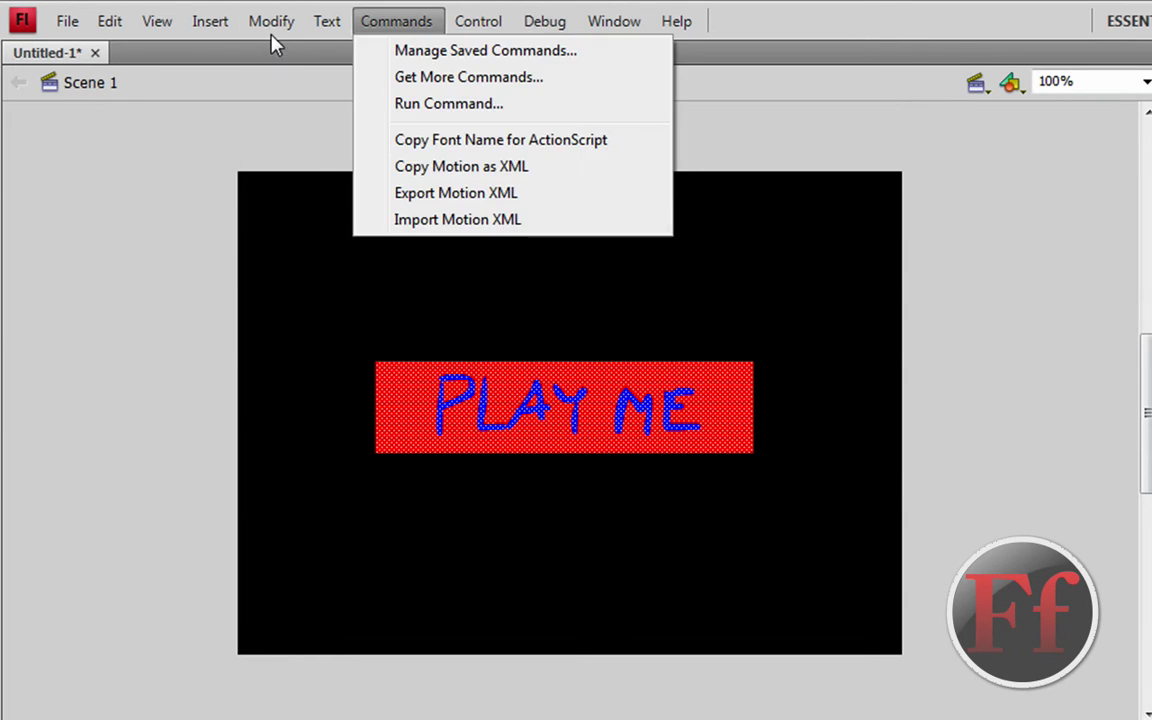
# Step: Convert the selection to a Button symbol named play_btn
pyautogui.click(272, 24)
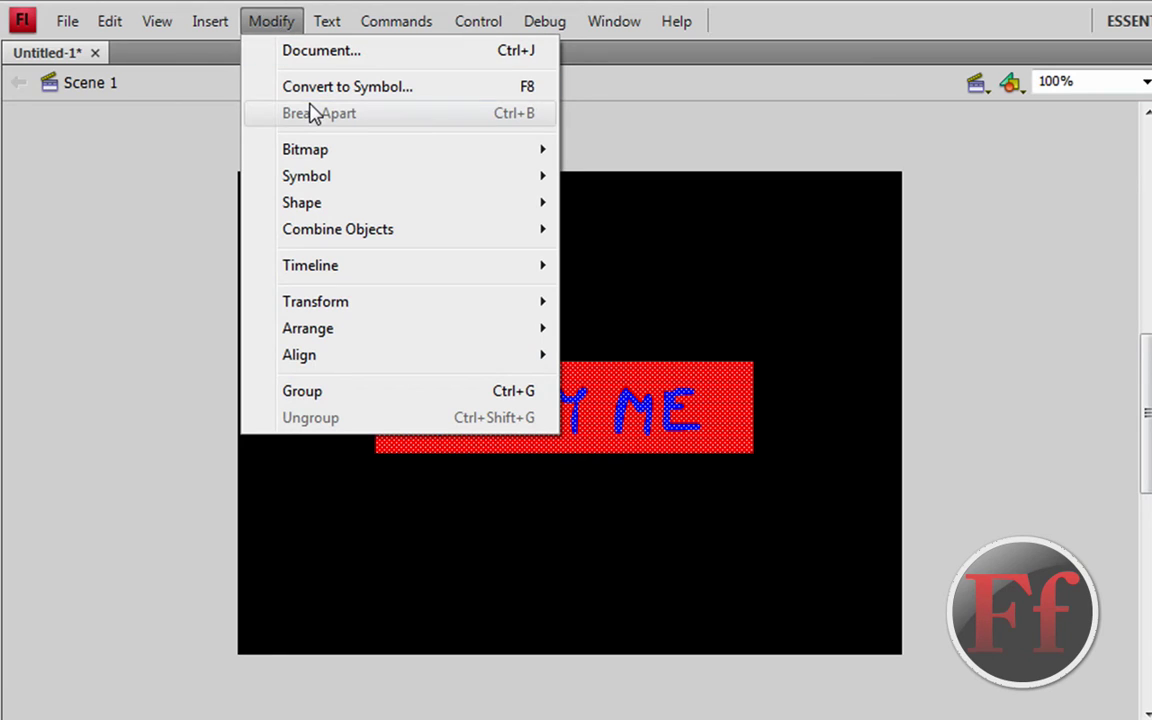
pyautogui.click(285, 87)
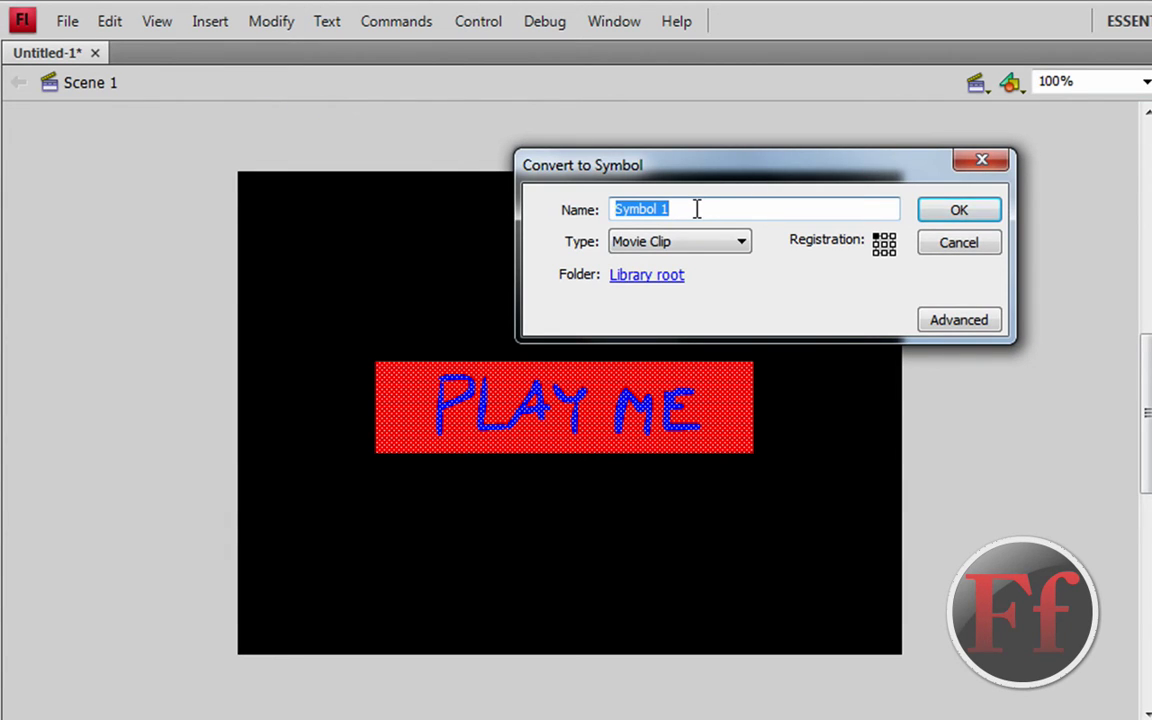
pyautogui.write('play')
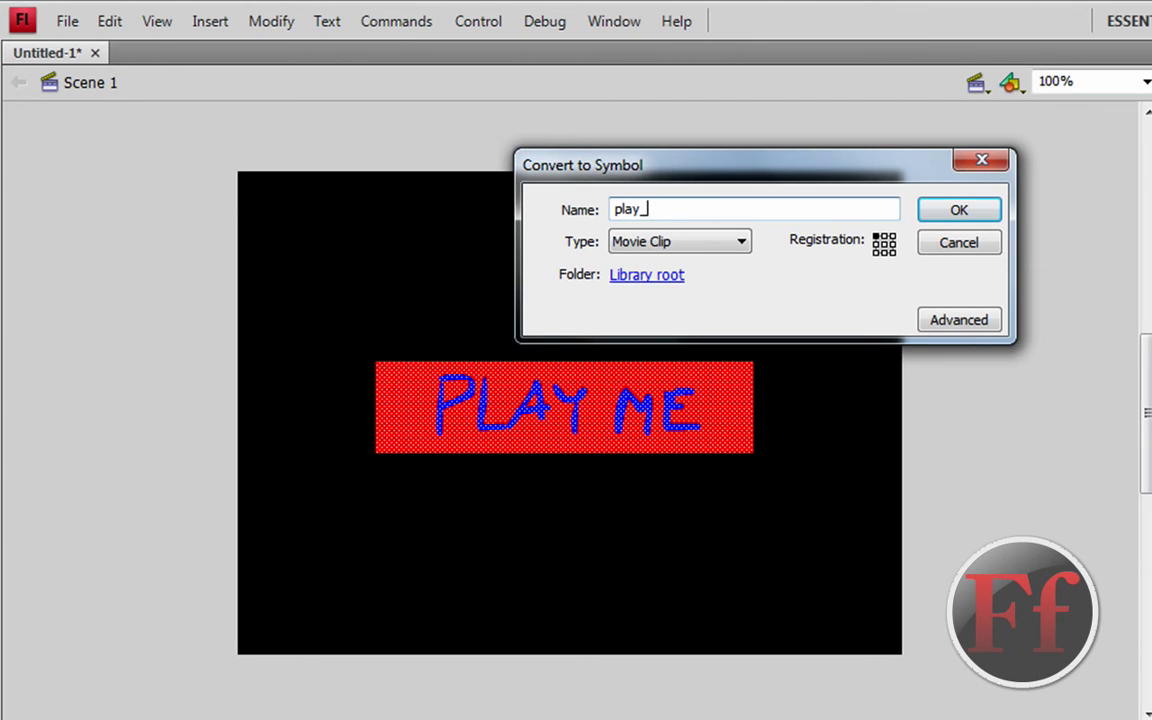
pyautogui.write('_btn')
pyautogui.click(684, 244)
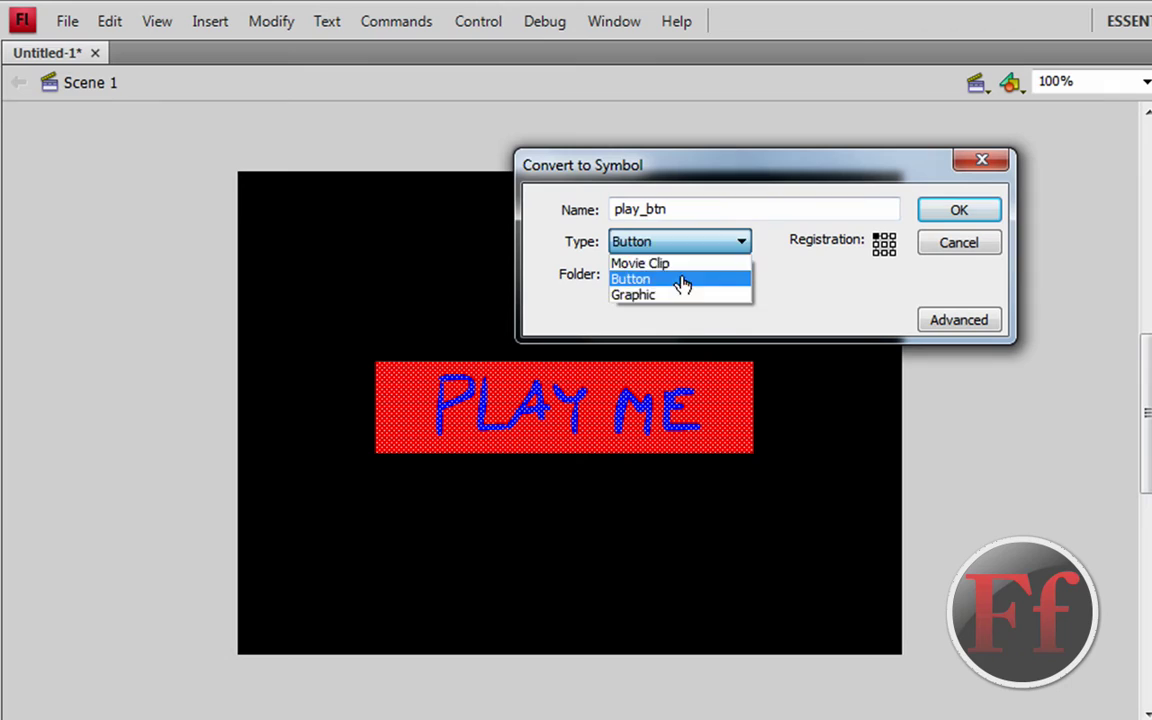
pyautogui.click(680, 276)
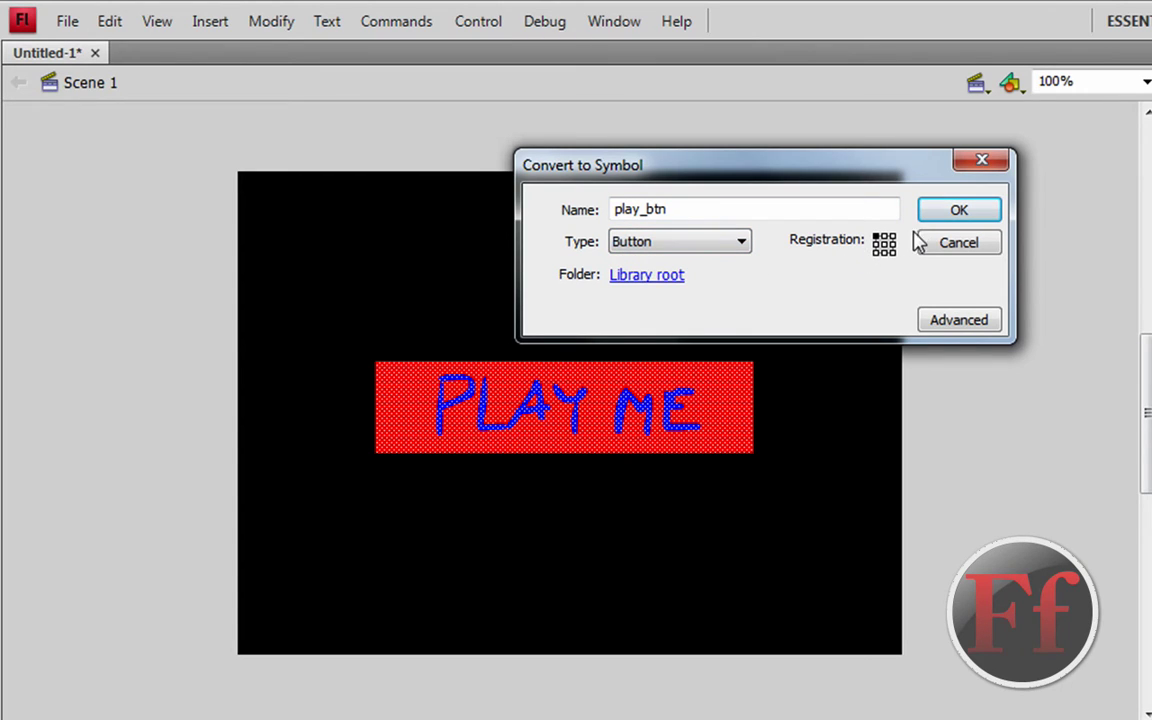
pyautogui.click(955, 212)
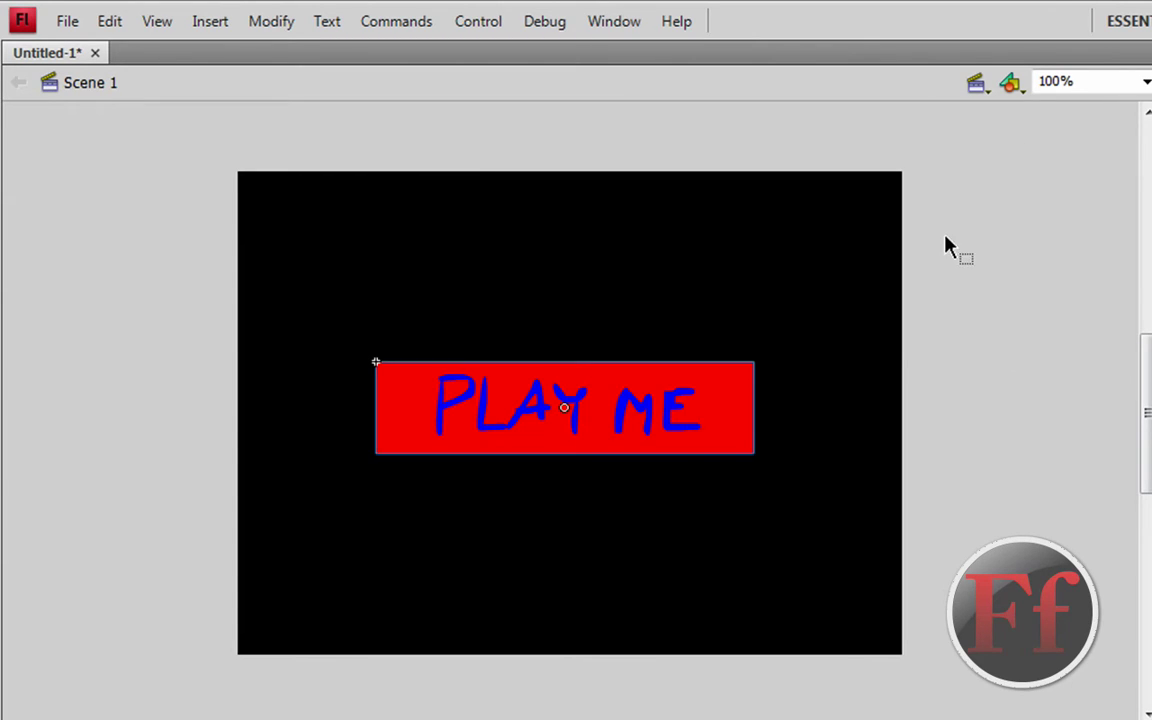
pyautogui.click(958, 514)
# Step: Open play_btn for editing and insert a keyframe in its Over frame
pyautogui.click(720, 437)
pyautogui.click(1012, 342)
pyautogui.doubleClick(668, 411)
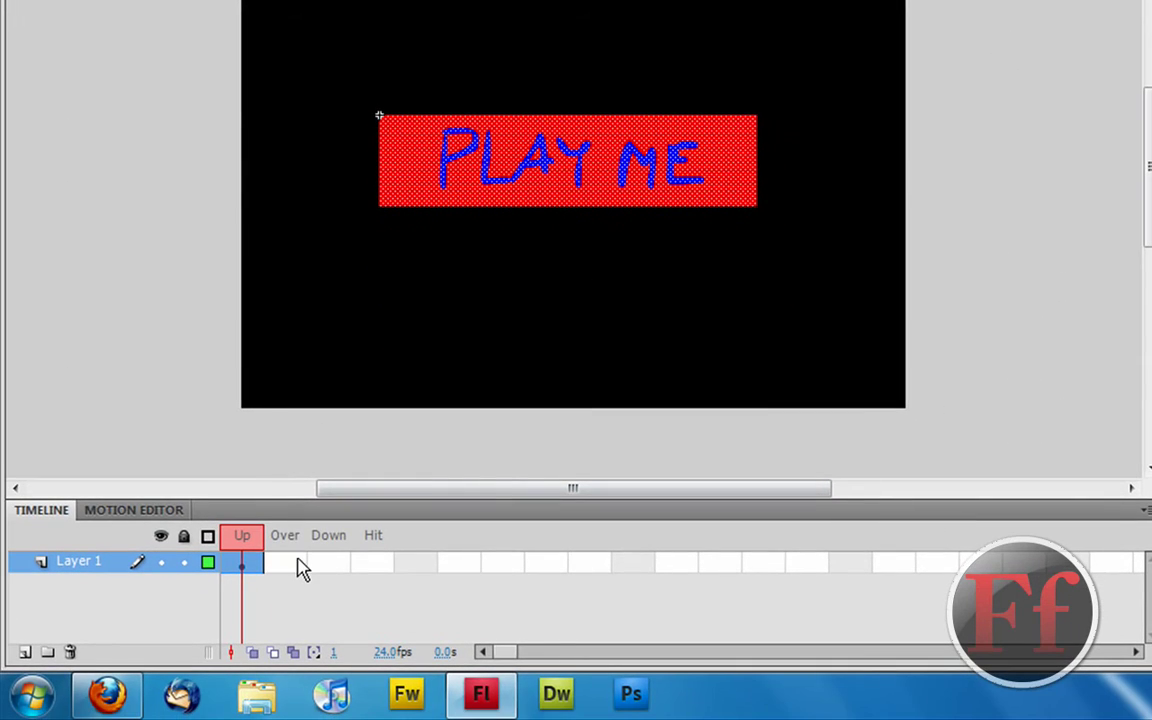
pyautogui.click(301, 565)
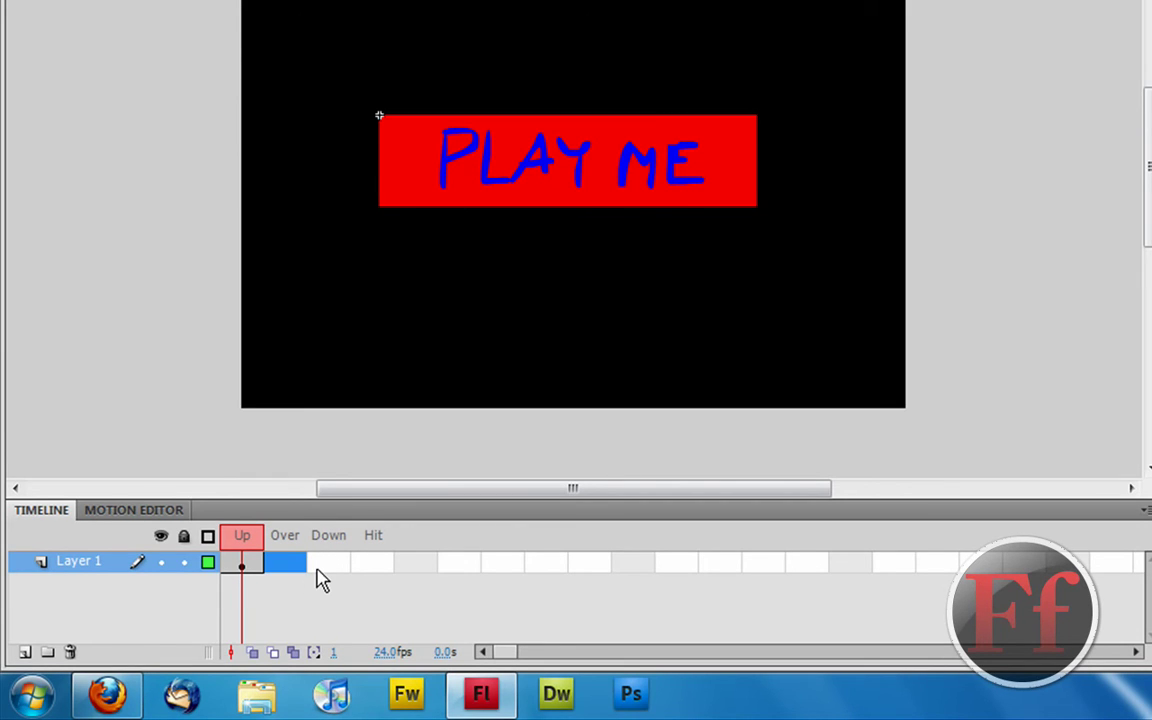
pyautogui.press('F6')
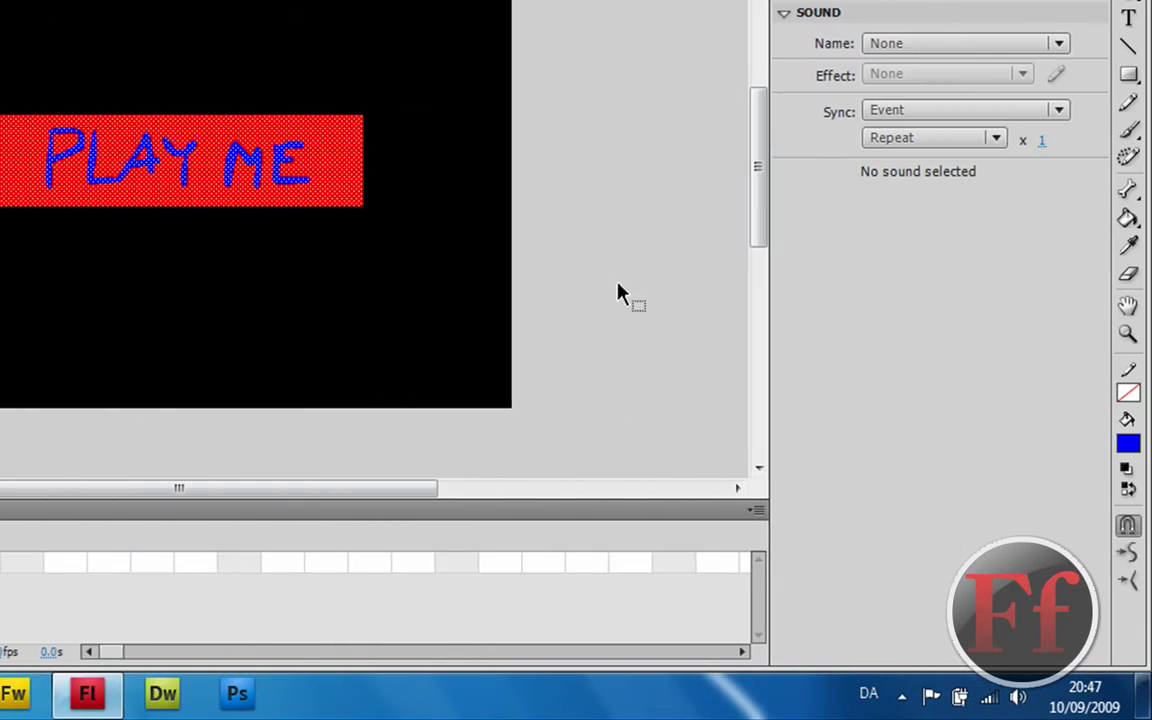
# Step: Recolour the Over state's red background green, including the patches inside P and A
pyautogui.click(1011, 296)
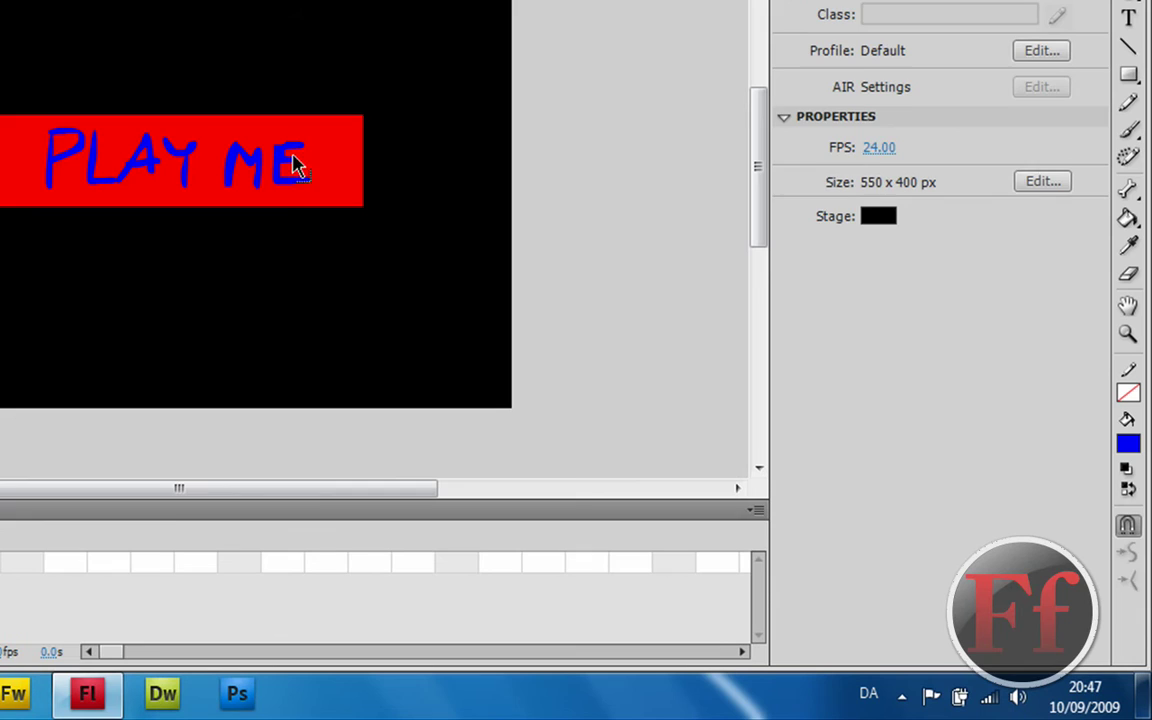
pyautogui.click(325, 150)
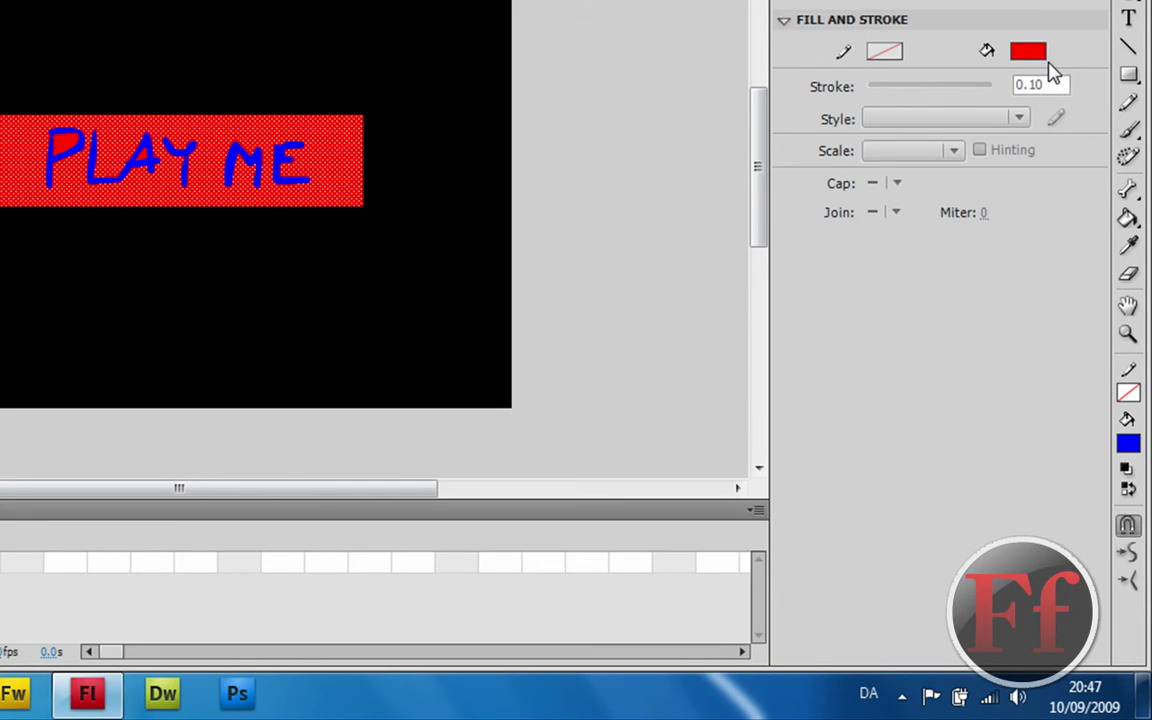
pyautogui.click(1034, 49)
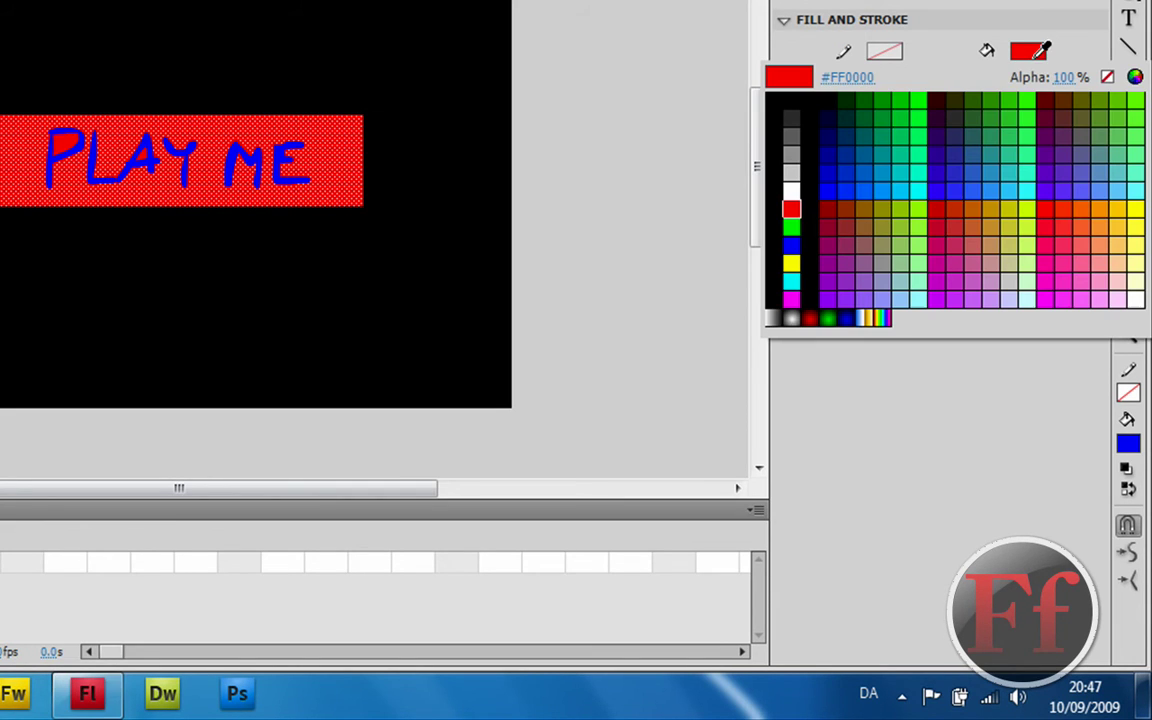
pyautogui.click(795, 221)
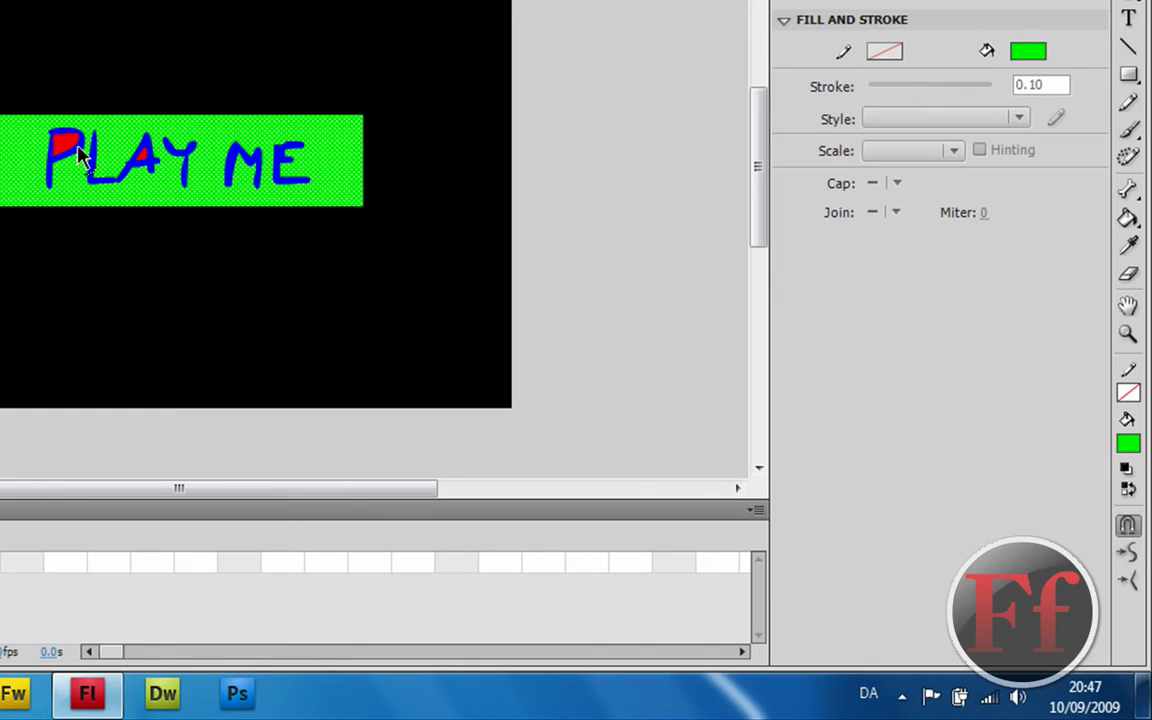
pyautogui.click(82, 153)
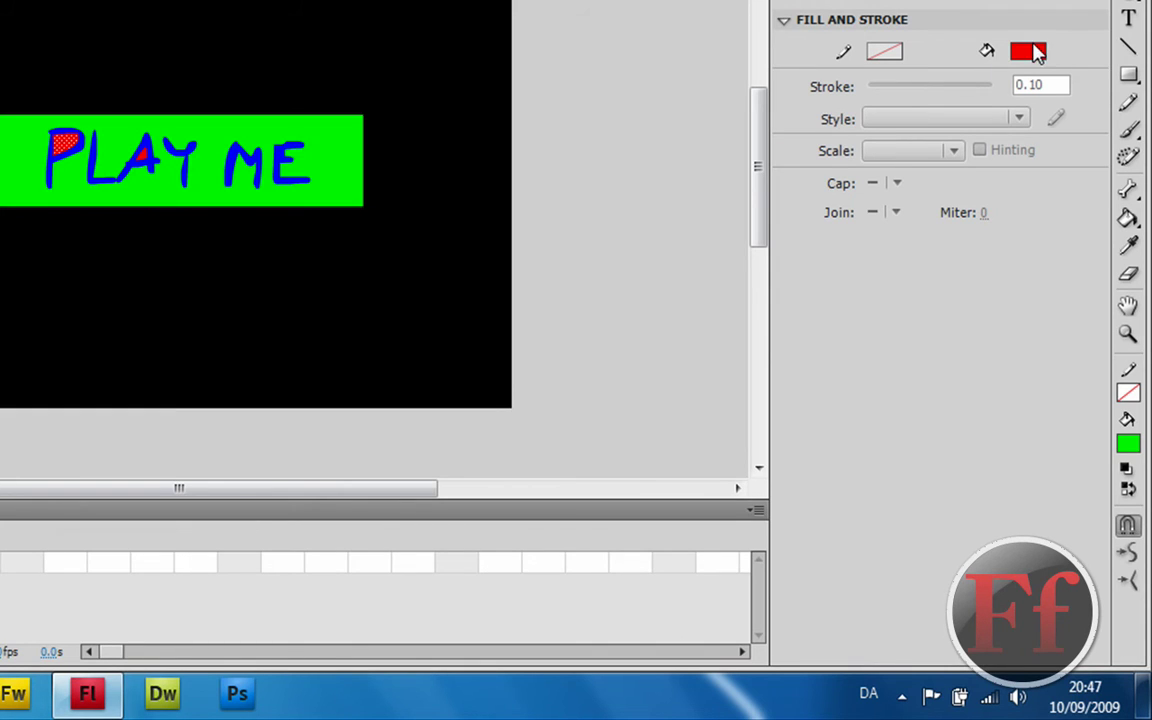
pyautogui.click(1034, 51)
pyautogui.click(800, 220)
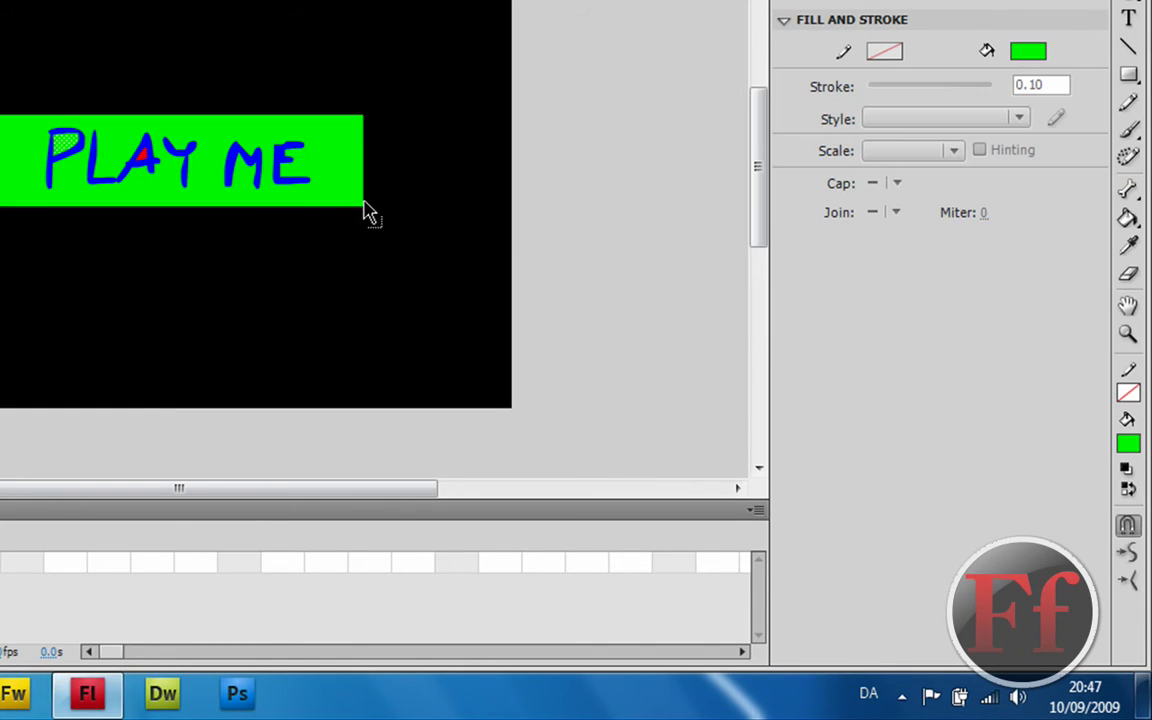
pyautogui.click(145, 157)
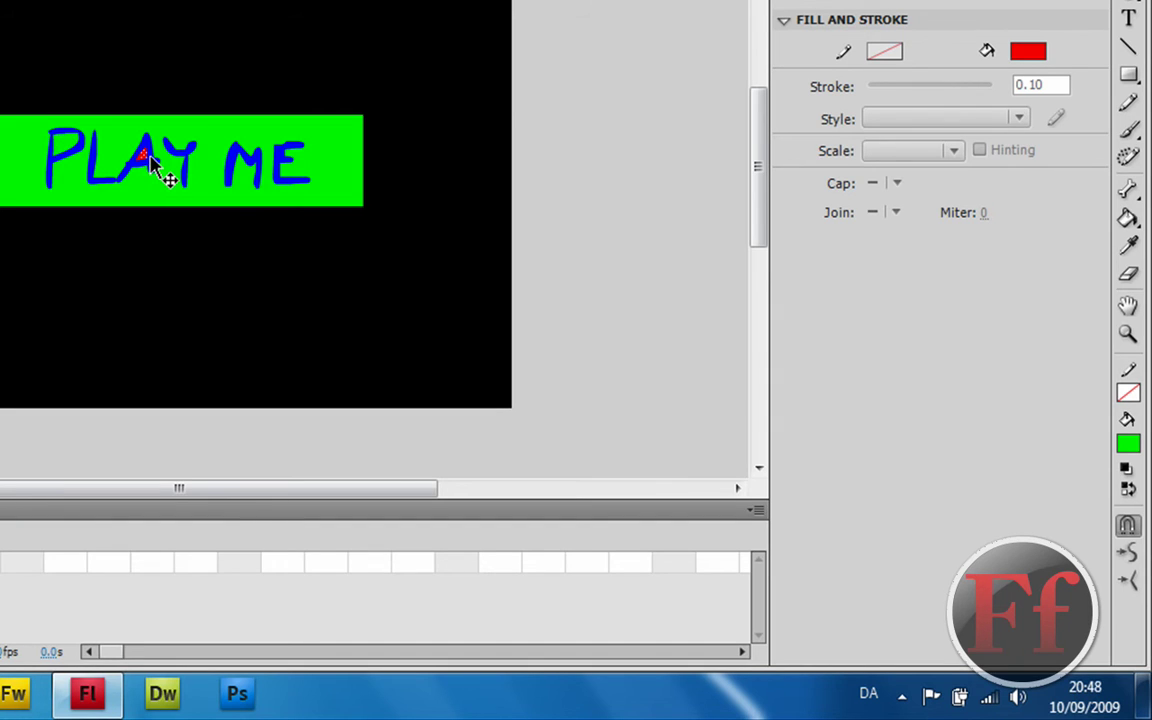
pyautogui.click(1026, 53)
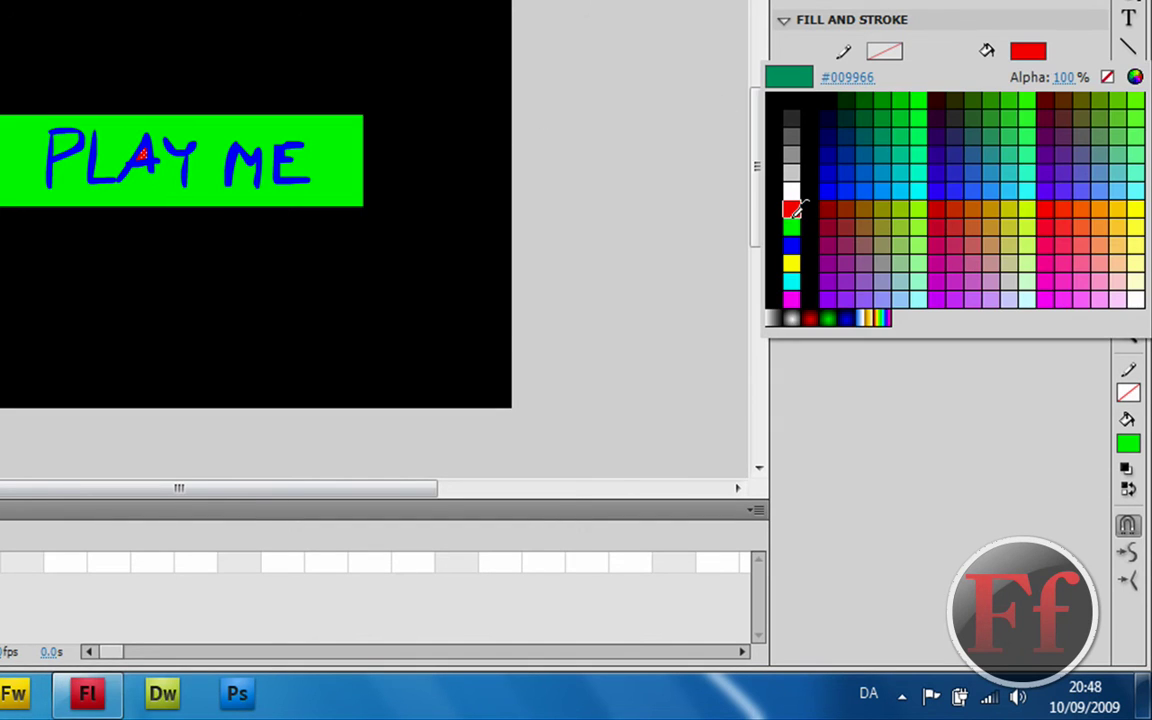
pyautogui.click(791, 229)
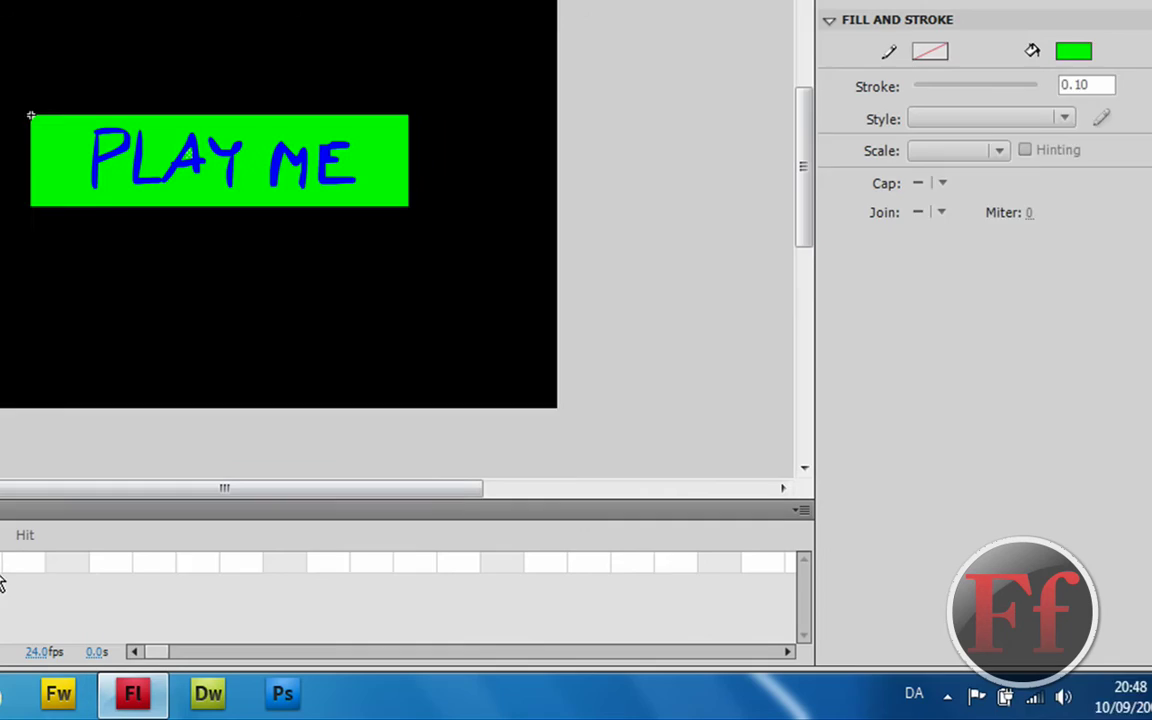
# Step: Add a Down keyframe and delete its green background, leaving only the blue lettering
pyautogui.click(0, 572)
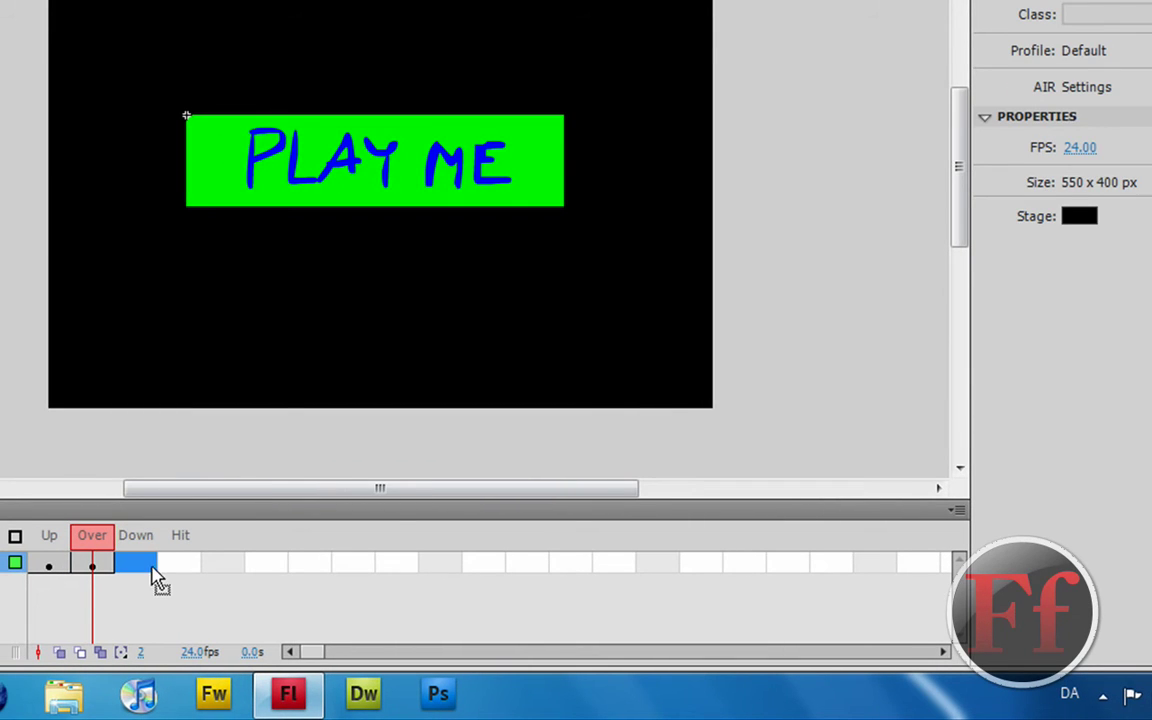
pyautogui.press('F6')
pyautogui.click(543, 185)
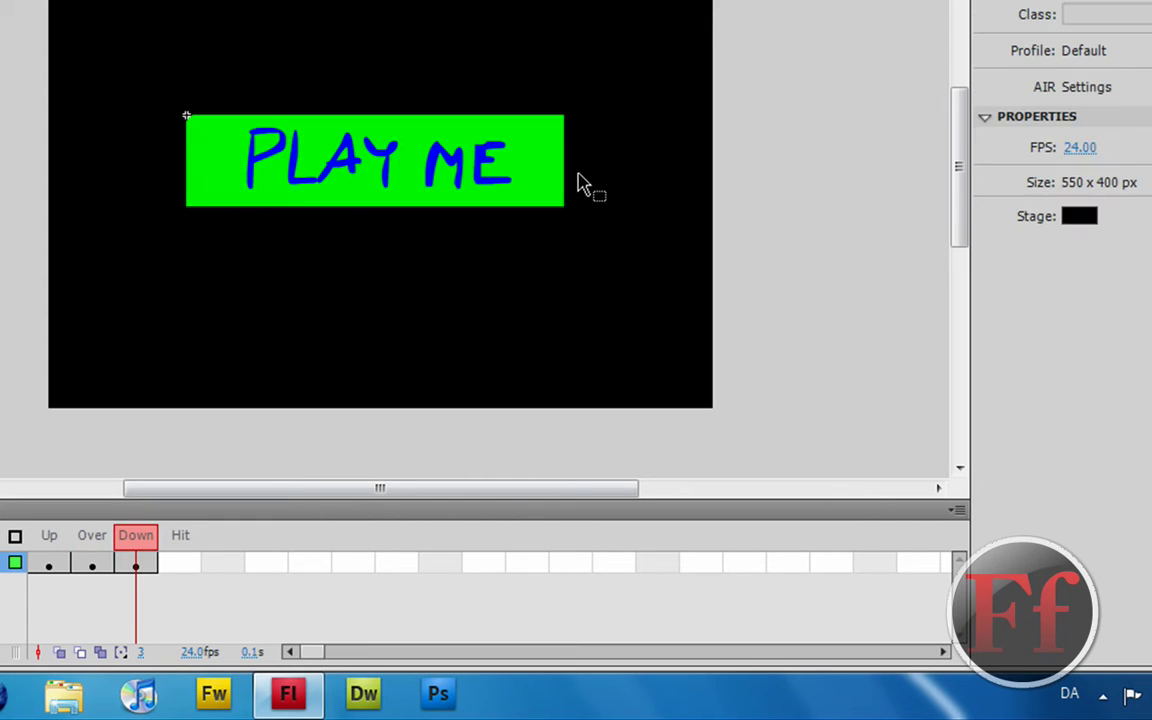
pyautogui.click(541, 184)
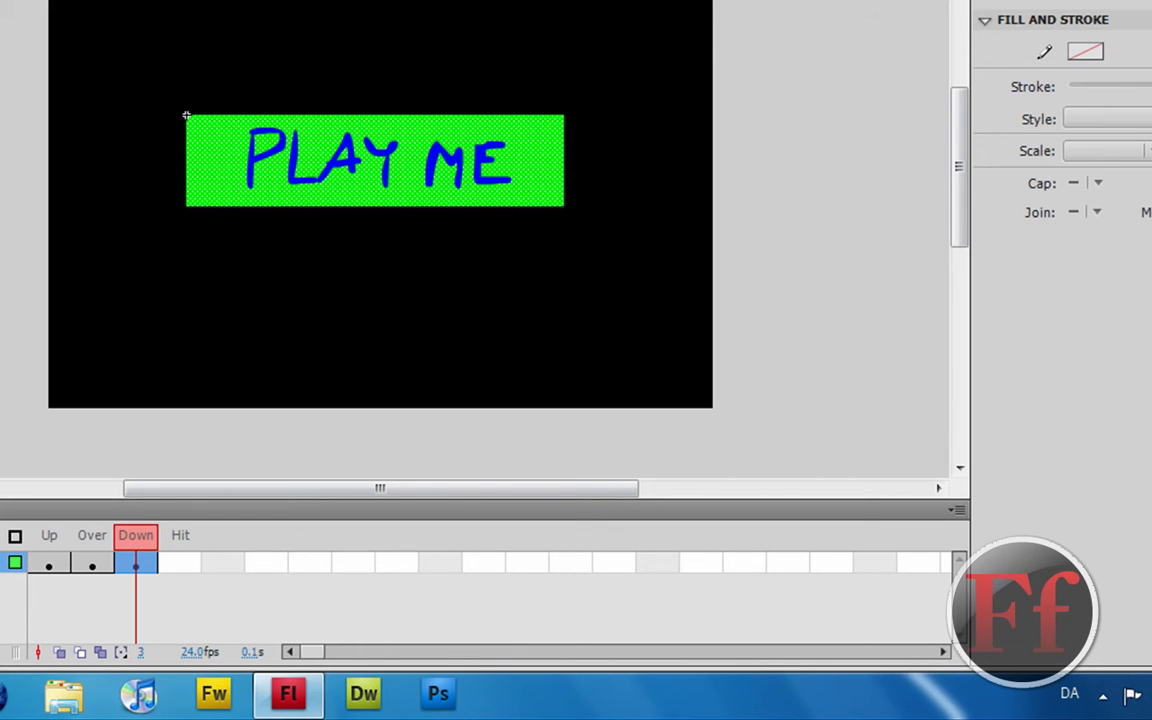
pyautogui.click(1140, 51)
pyautogui.press('Escape')
pyautogui.press('Delete')
pyautogui.click(717, 260)
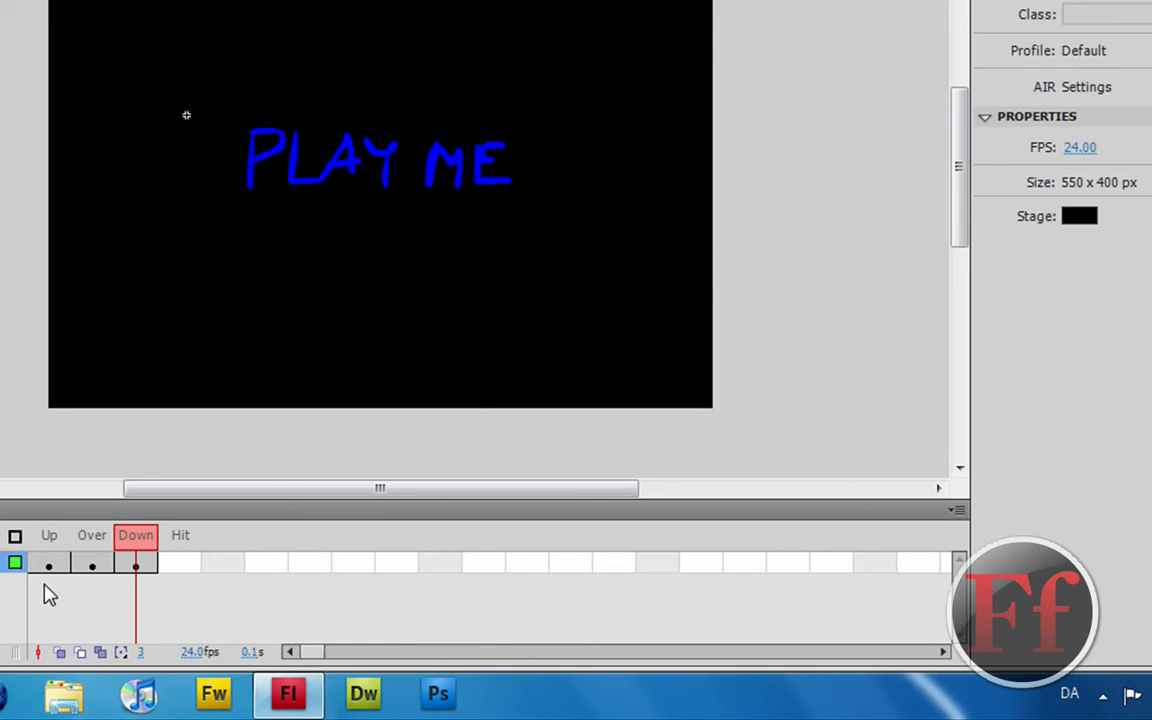
pyautogui.click(50, 570)
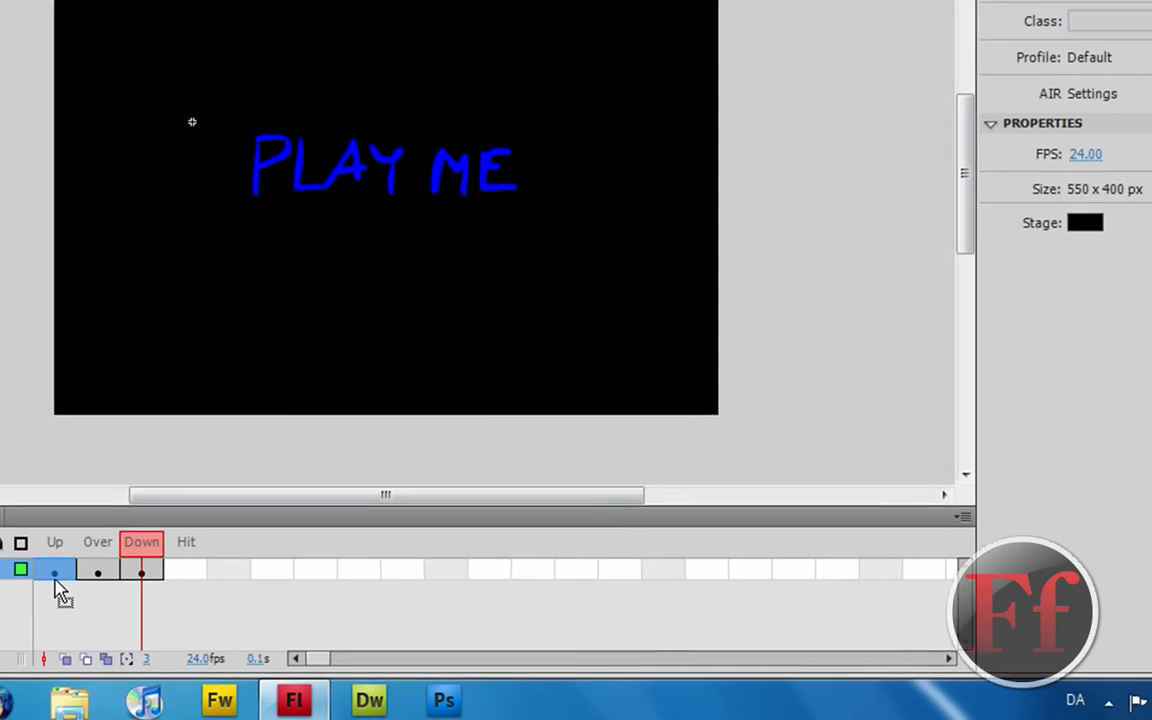
# Step: Return to Scene 1, deselect the button, and select empty frame 2 of the timeline
pyautogui.click(85, 25)
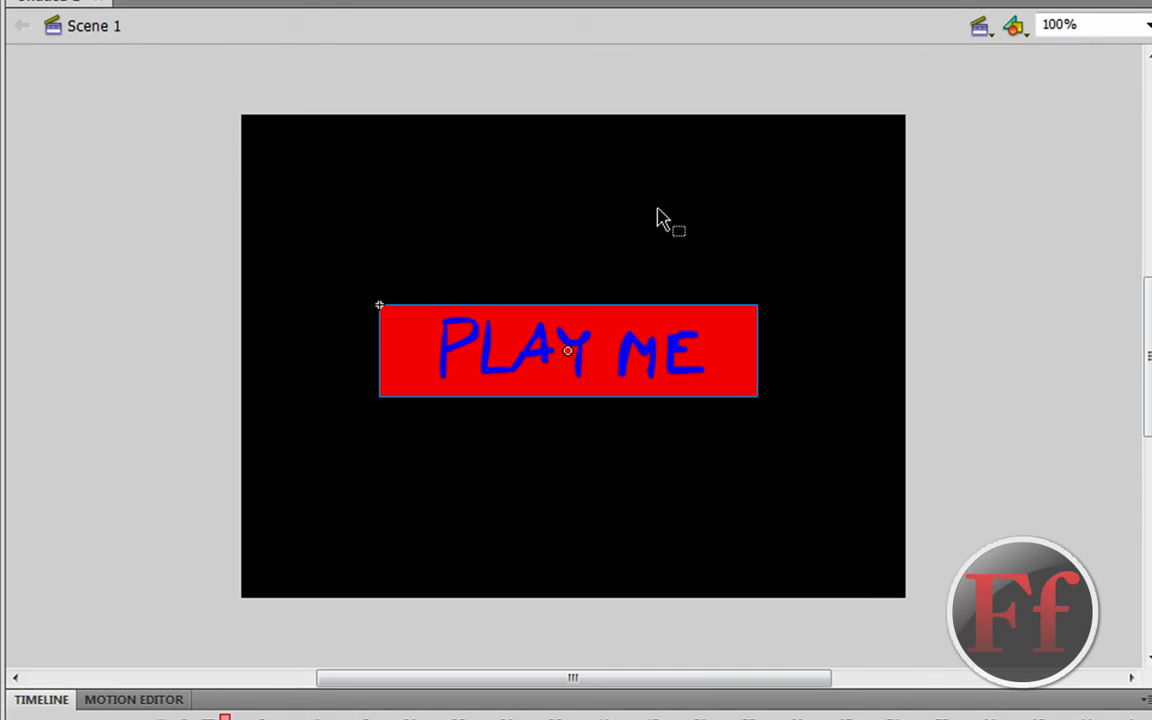
pyautogui.click(158, 355)
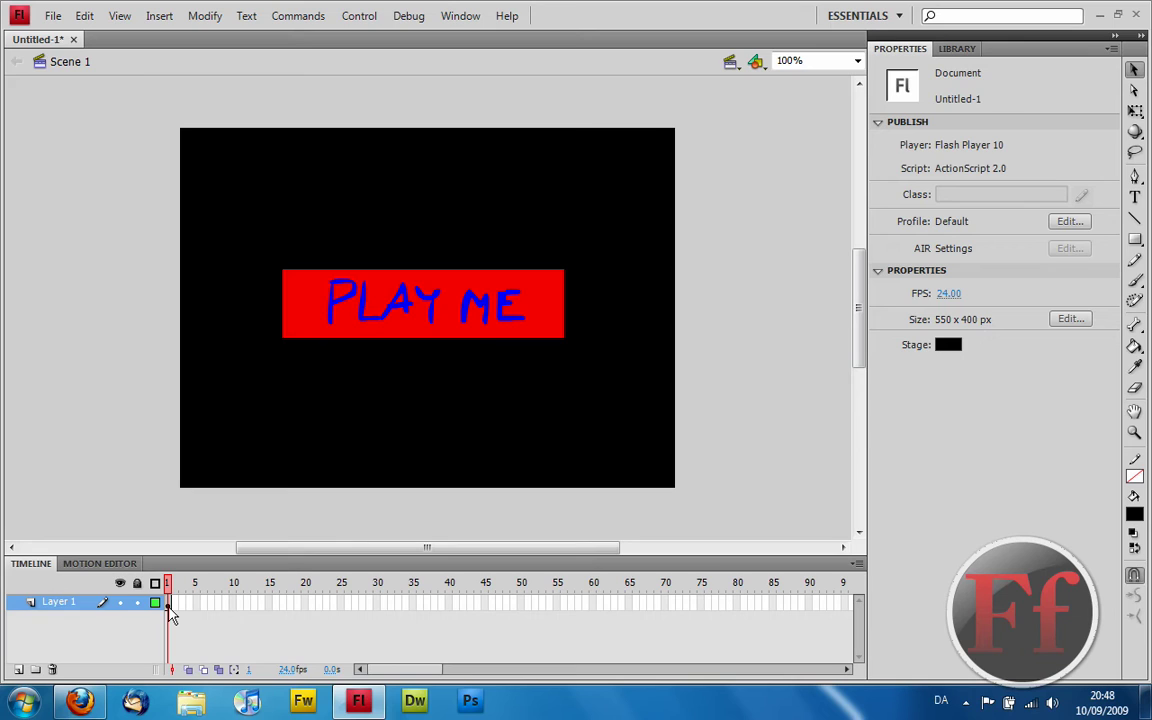
pyautogui.click(172, 604)
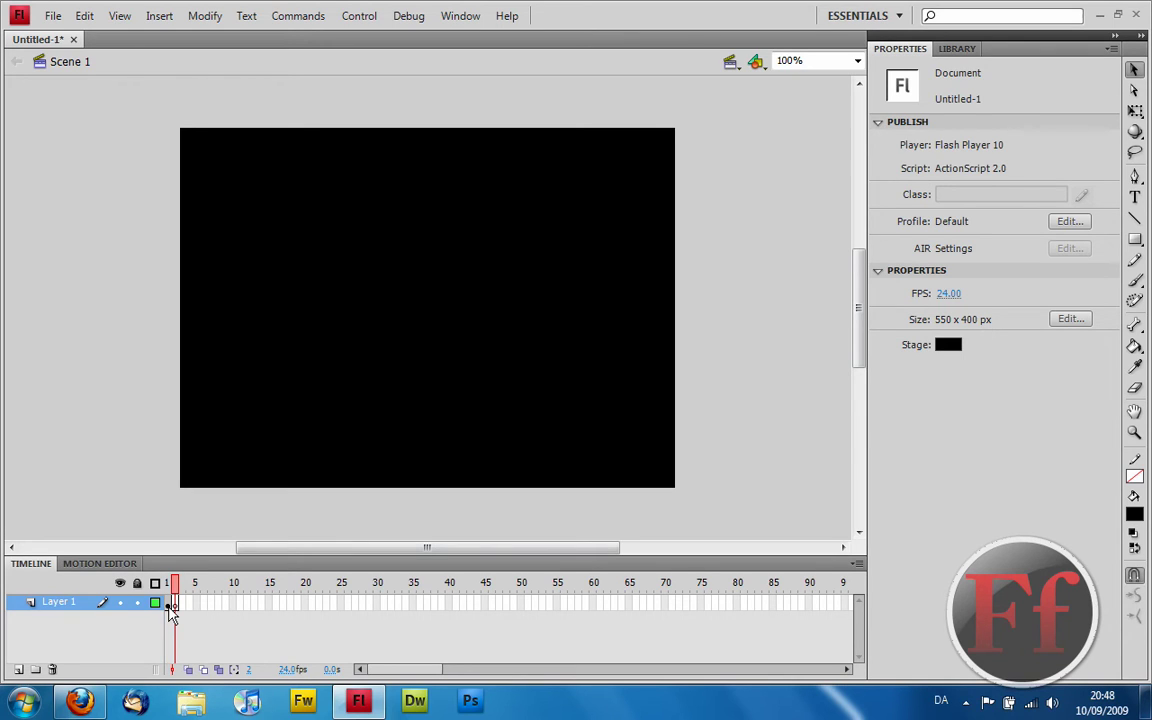
# Step: Choose a red brush and paint the Y in two strokes on successive keyframes
pyautogui.click(1135, 281)
pyautogui.click(1134, 514)
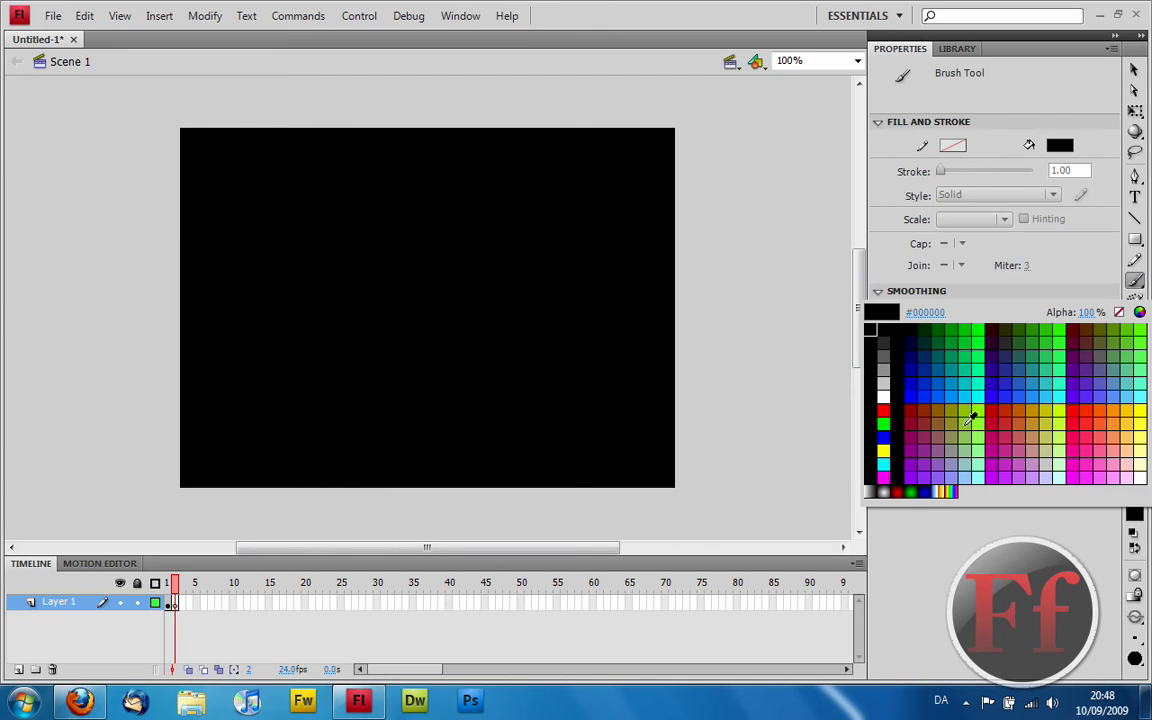
pyautogui.click(883, 410)
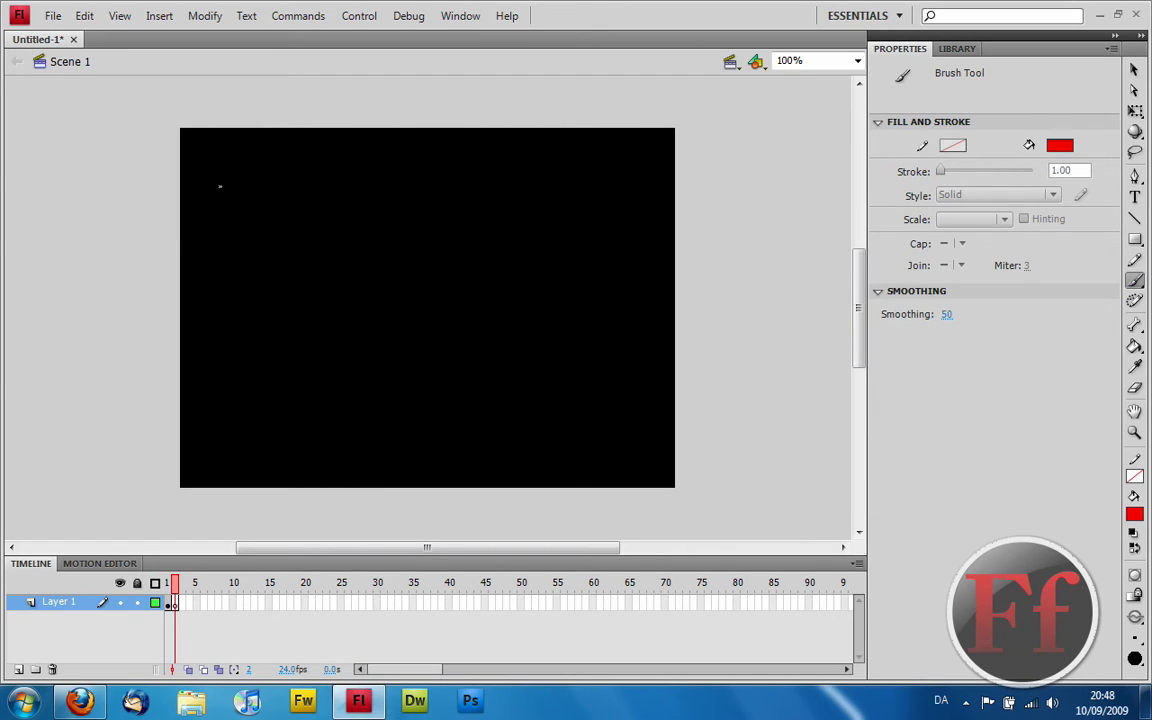
pyautogui.moveTo(227, 206)
pyautogui.mouseDown()
pyautogui.moveTo(264, 274)
pyautogui.moveTo(339, 216)
pyautogui.mouseUp()
pyautogui.press('F6')
pyautogui.press('F6')
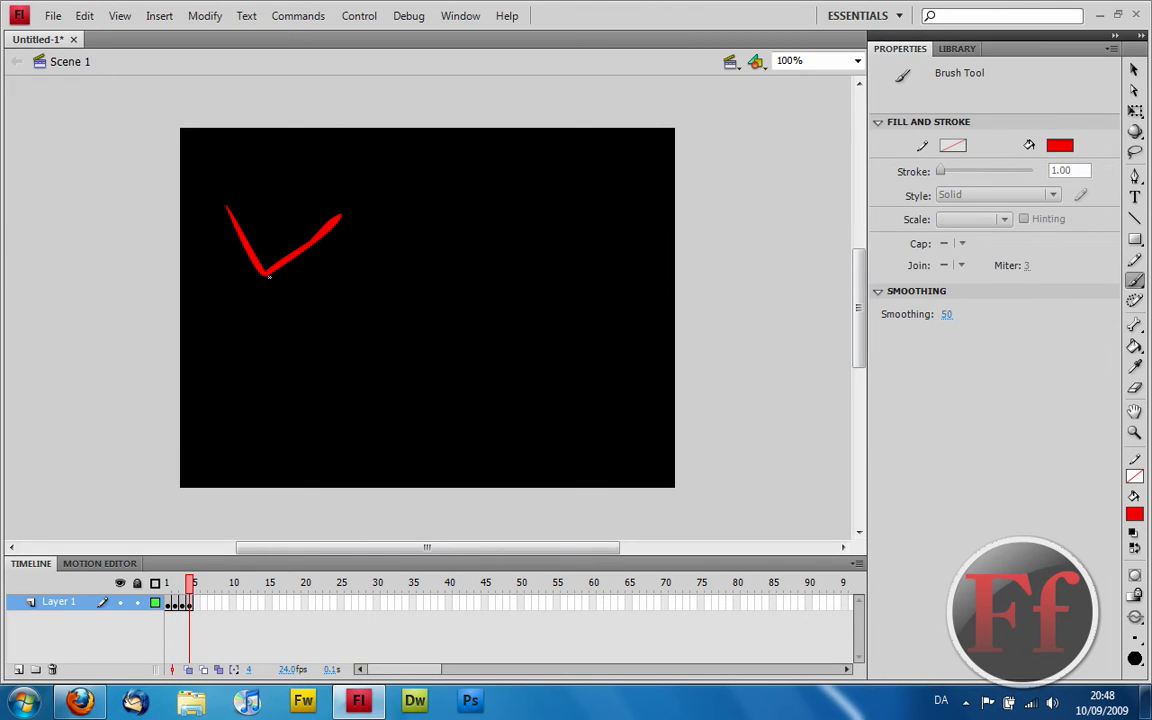
pyautogui.moveTo(267, 275); pyautogui.dragTo(272, 376)
# Step: Paint the O in strokes on new keyframes, extending up to frame 10
pyautogui.press('F6')
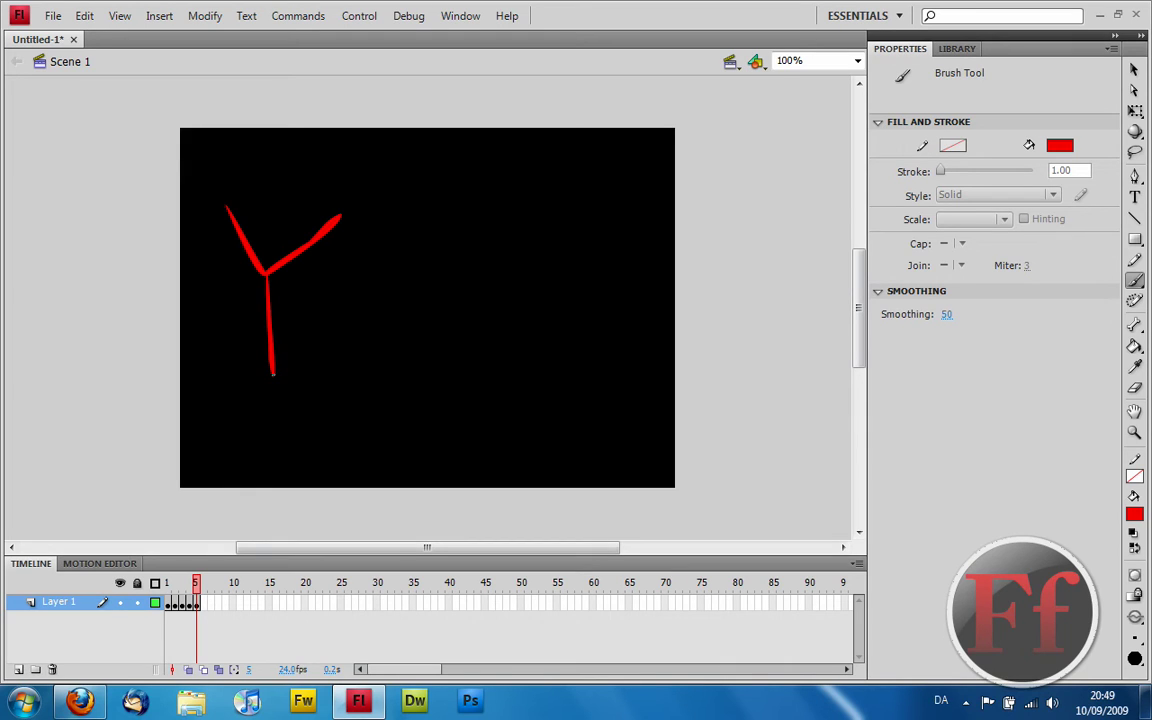
pyautogui.moveTo(402, 214)
pyautogui.mouseDown()
pyautogui.moveTo(352, 321)
pyautogui.moveTo(361, 384)
pyautogui.moveTo(411, 388)
pyautogui.moveTo(452, 365)
pyautogui.moveTo(474, 298)
pyautogui.mouseUp()
pyautogui.press('F6')
pyautogui.press('F6')
pyautogui.press('F6')
pyautogui.press('F6')
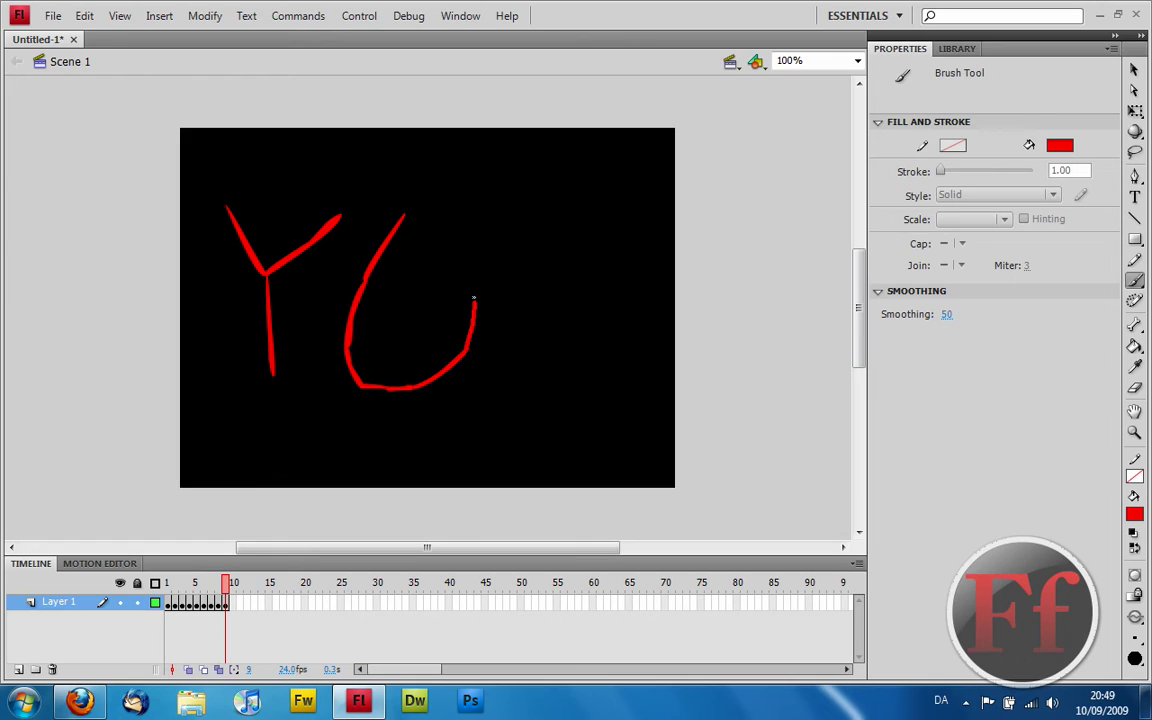
pyautogui.press('F6')
pyautogui.moveTo(470, 296)
pyautogui.mouseDown()
pyautogui.moveTo(440, 243)
pyautogui.moveTo(450, 240)
pyautogui.mouseUp()
pyautogui.press('F6')
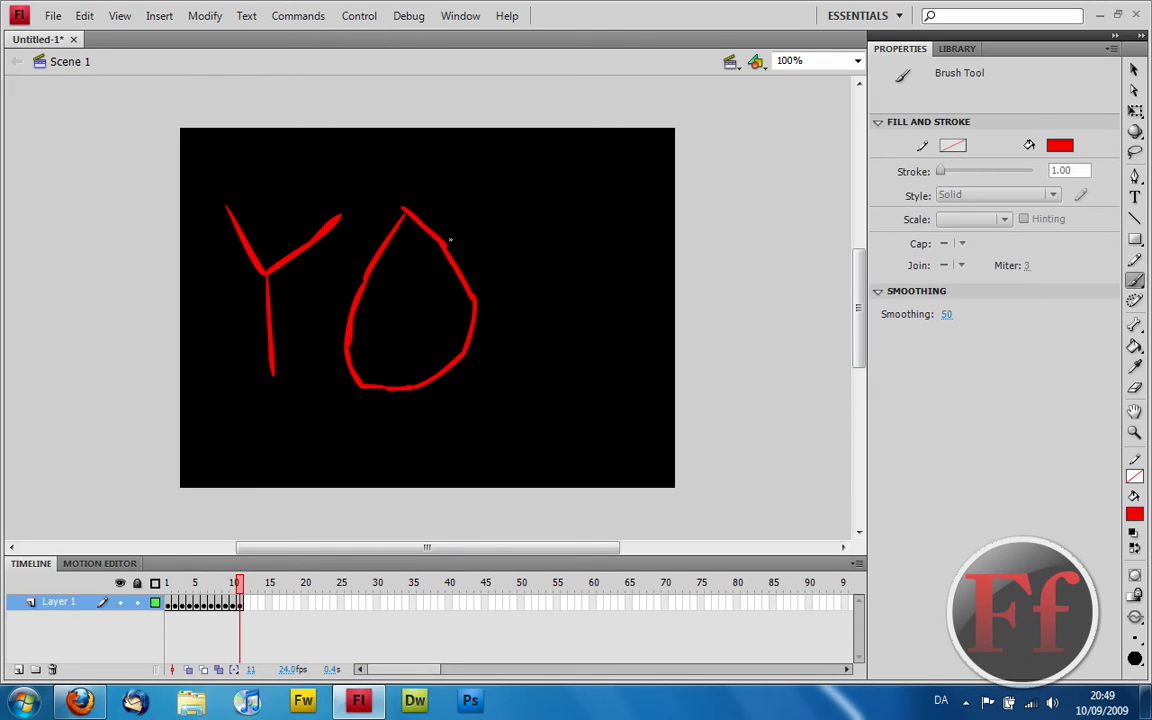
# Step: Paint the three exclamation marks stroke by stroke, each on new keyframes
pyautogui.press('F6')
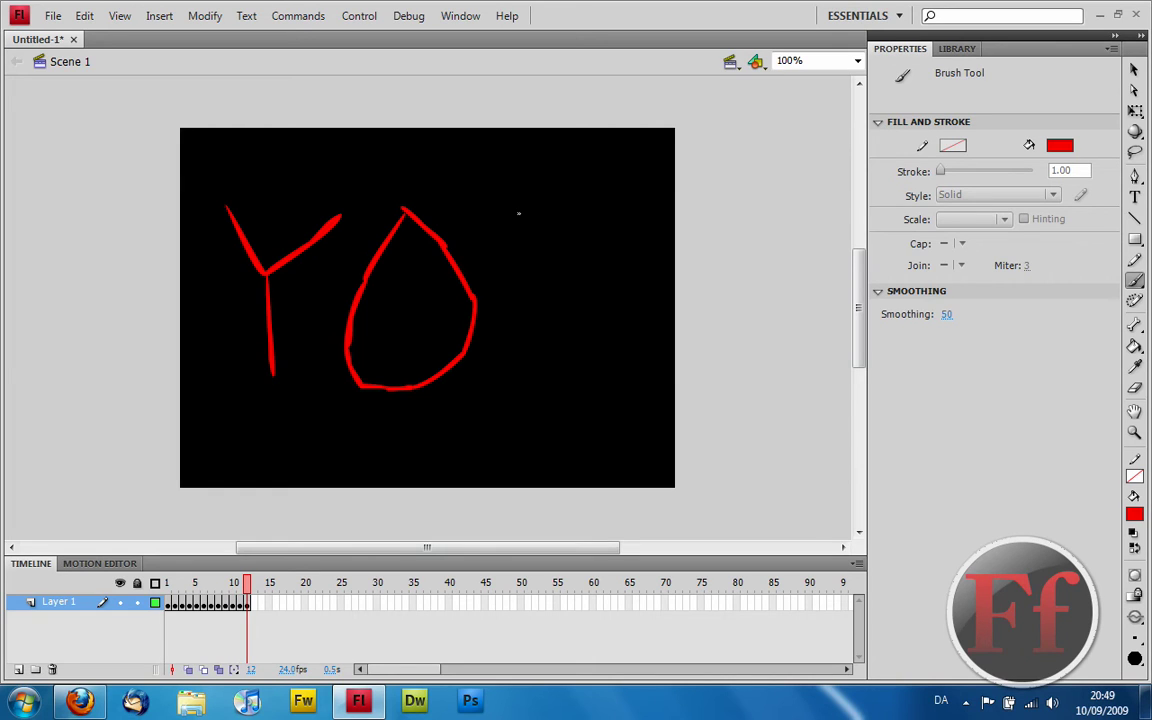
pyautogui.moveTo(518, 212); pyautogui.dragTo(525, 406)
pyautogui.press('F6')
pyautogui.press('F6')
pyautogui.press('F6')
pyautogui.press('F6')
pyautogui.press('F6')
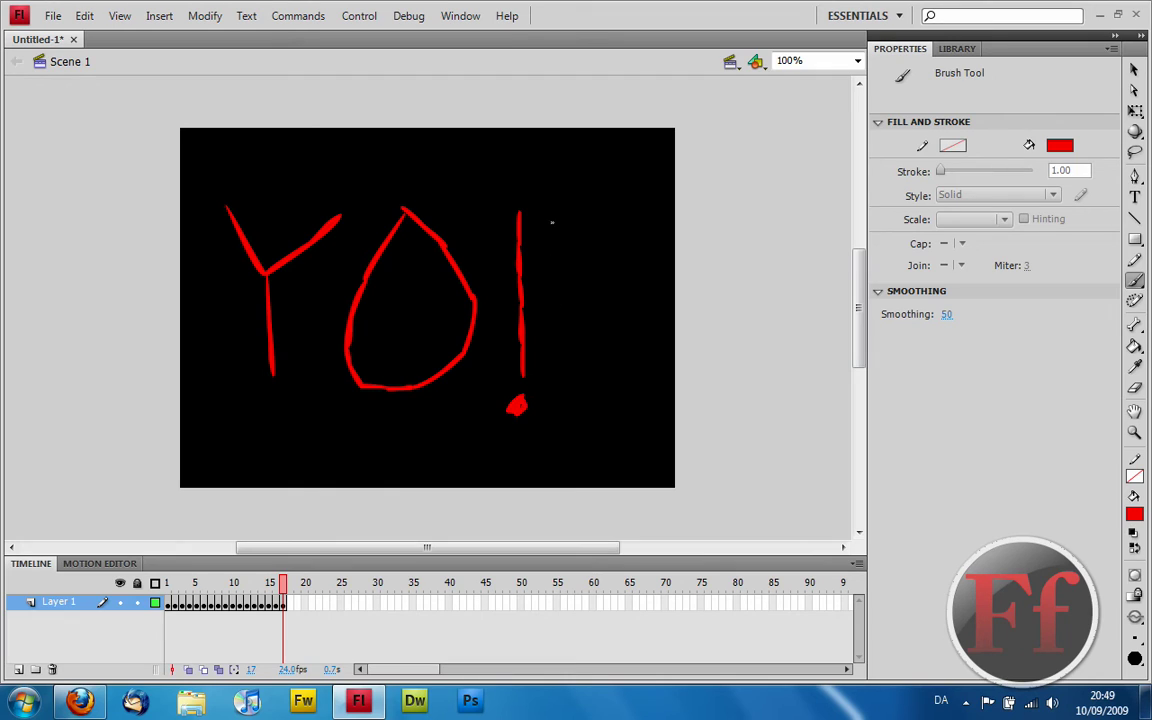
pyautogui.press('F6')
pyautogui.moveTo(553, 215); pyautogui.dragTo(558, 404)
pyautogui.press('F6')
pyautogui.press('F6')
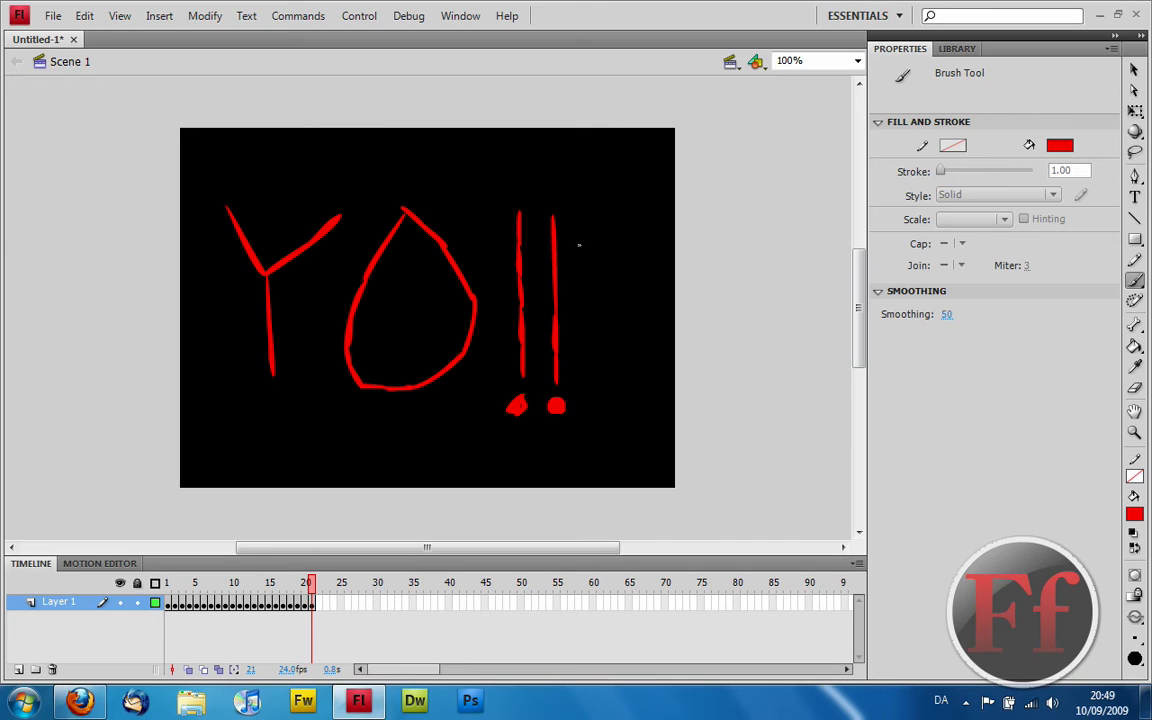
pyautogui.moveTo(583, 214)
pyautogui.mouseDown()
pyautogui.moveTo(583, 396)
pyautogui.moveTo(538, 416)
pyautogui.moveTo(600, 401)
pyautogui.mouseUp()
pyautogui.press('F6')
pyautogui.press('F6')
pyautogui.press('F6')
pyautogui.press('F6')
pyautogui.press('F6')
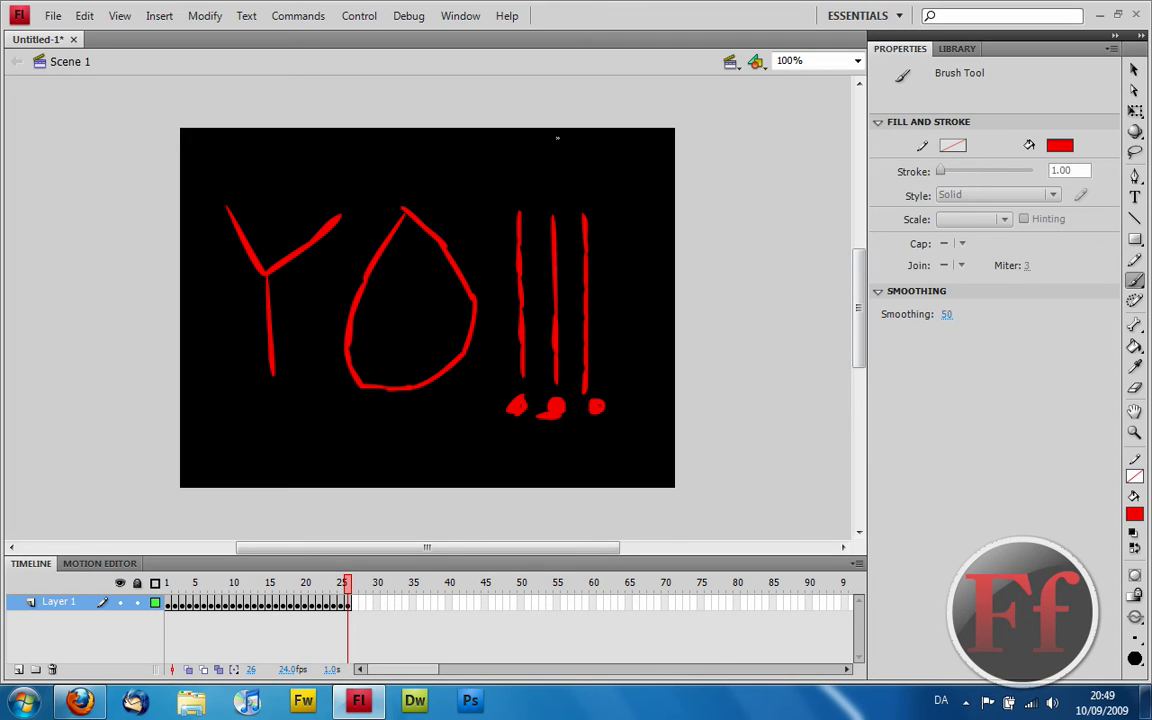
# Step: Add a stop(); action to frame 1 and test the movie with Ctrl+Enter
pyautogui.rightClick(170, 604)
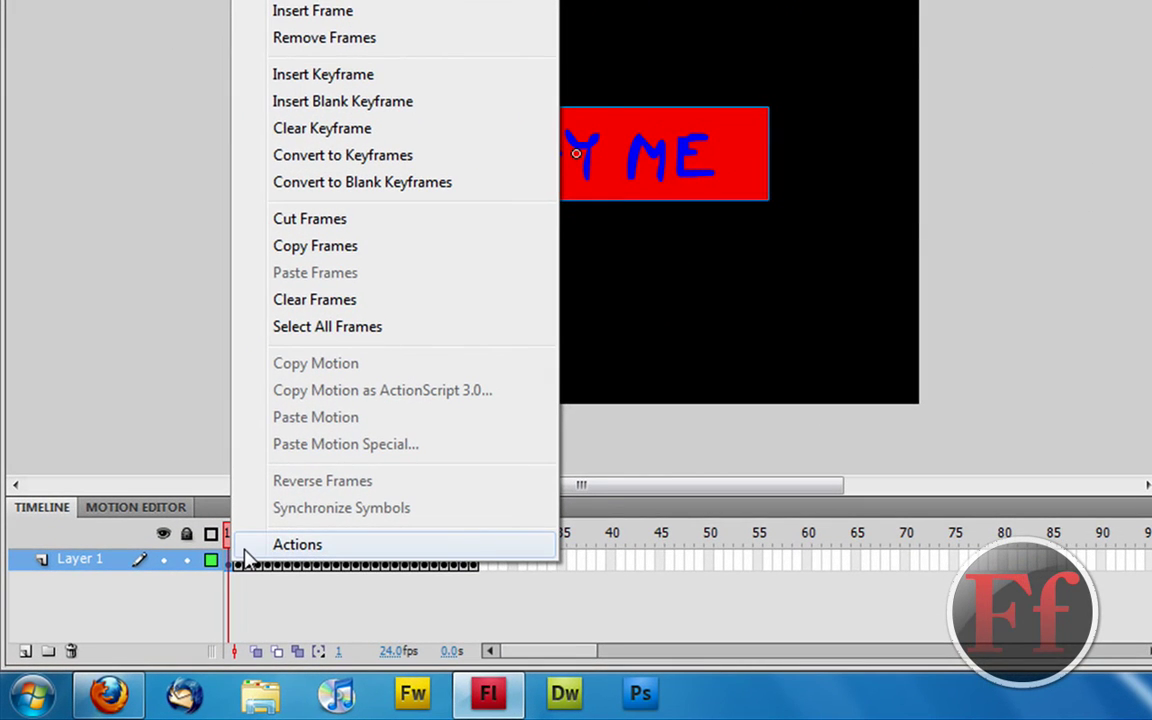
pyautogui.click(245, 550)
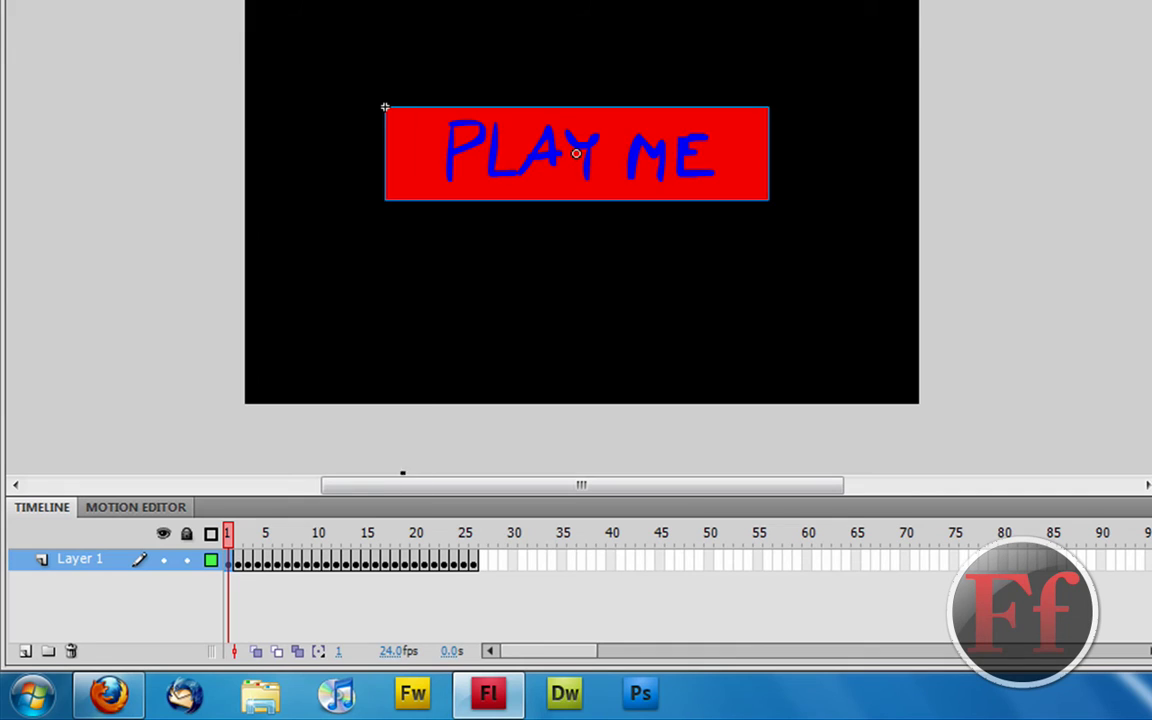
pyautogui.write('s')
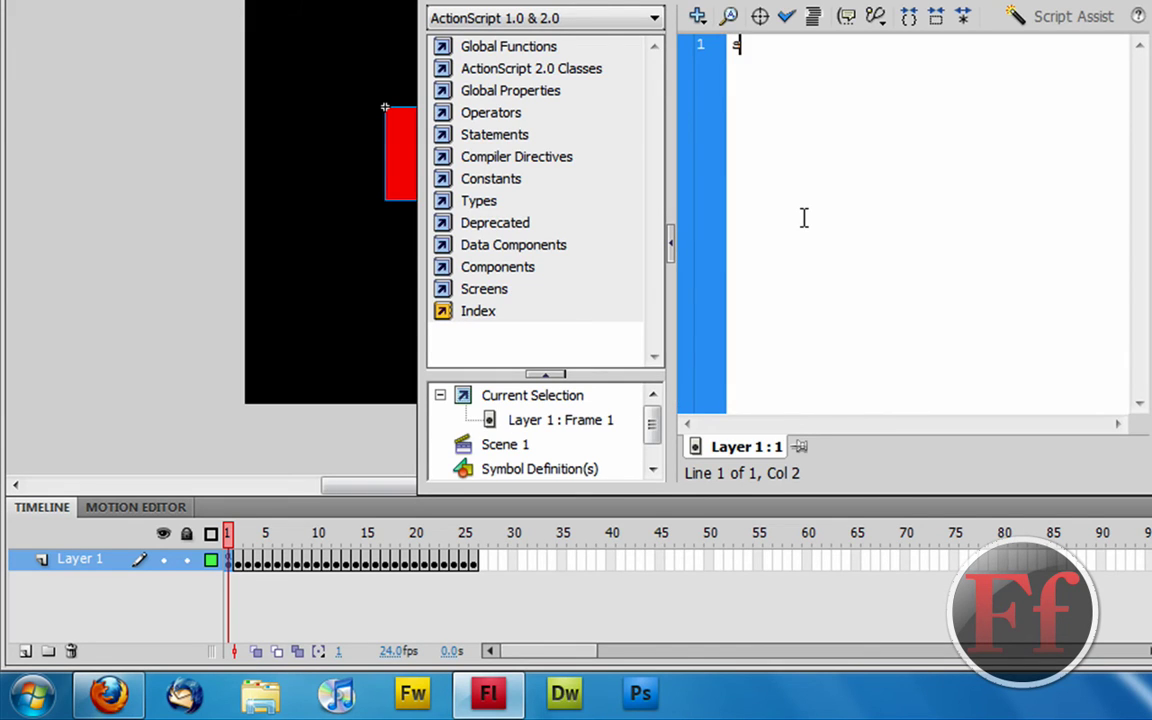
pyautogui.write('top(')
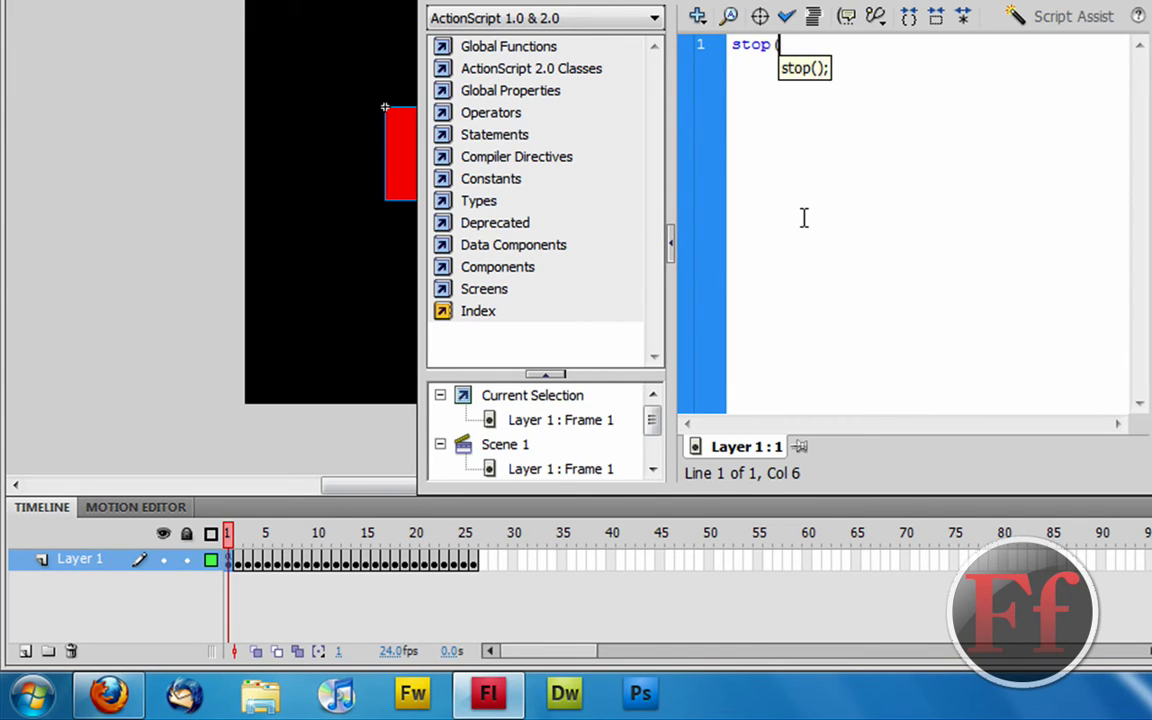
pyautogui.write(');')
pyautogui.press('BackSpace')
pyautogui.press('BackSpace')
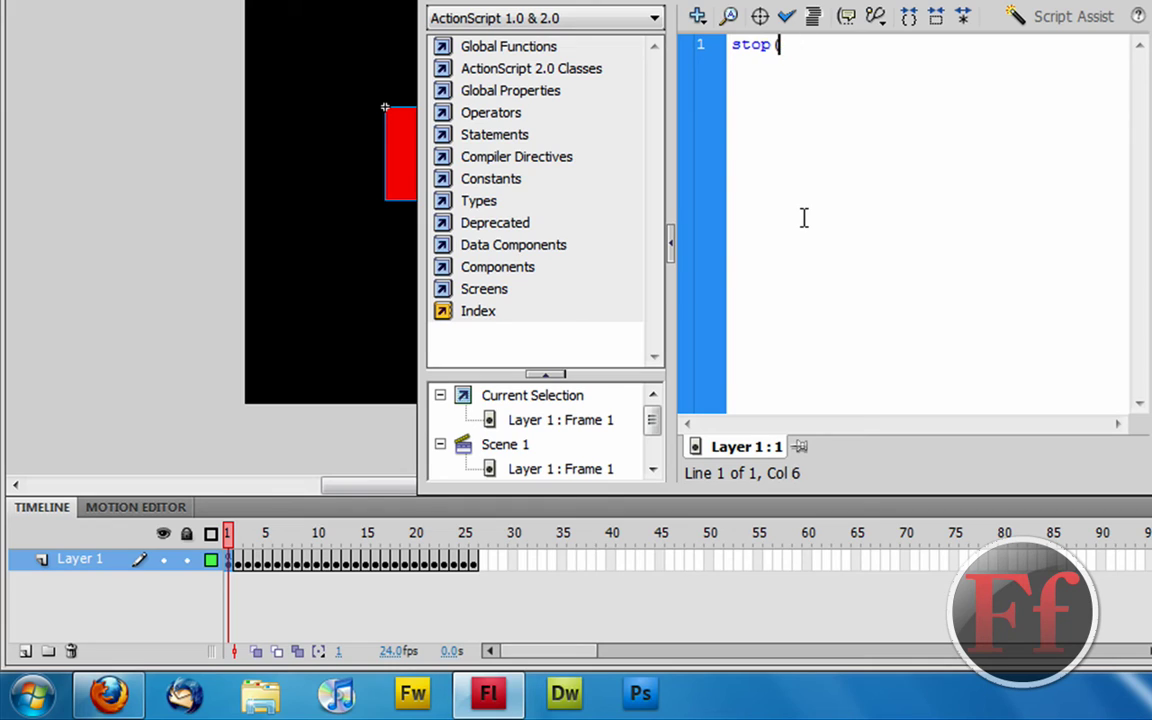
pyautogui.write(');')
pyautogui.press('F9')
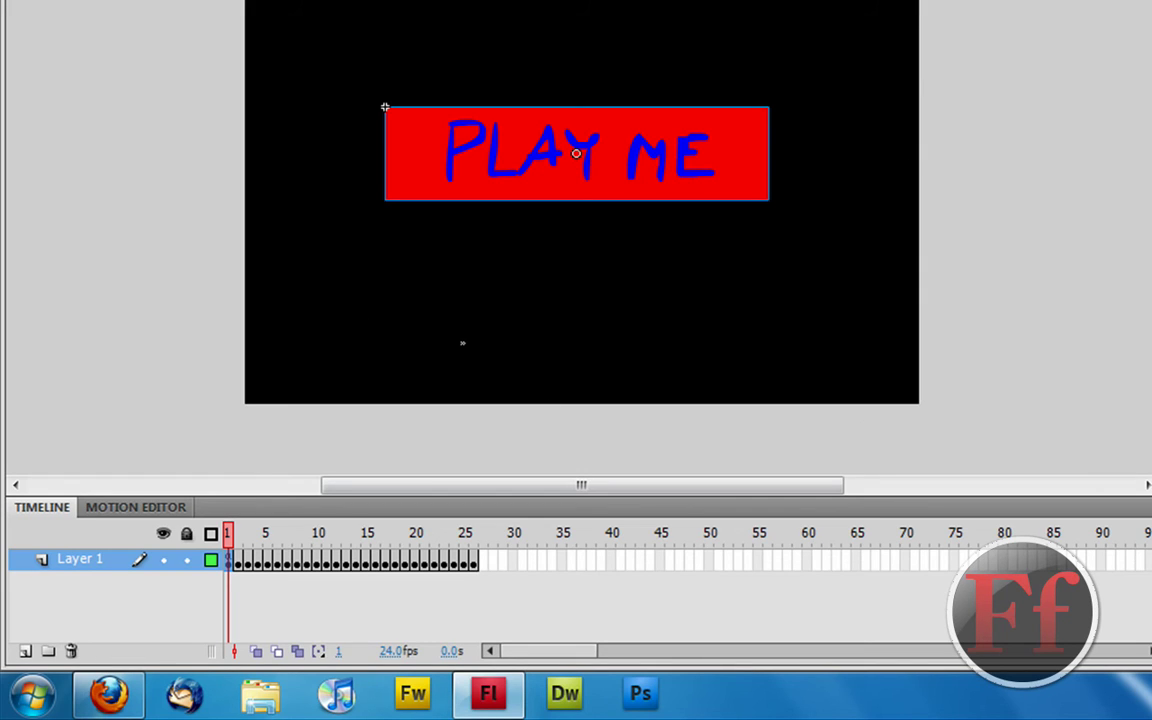
pyautogui.hotkey('ctrl', 'Return')
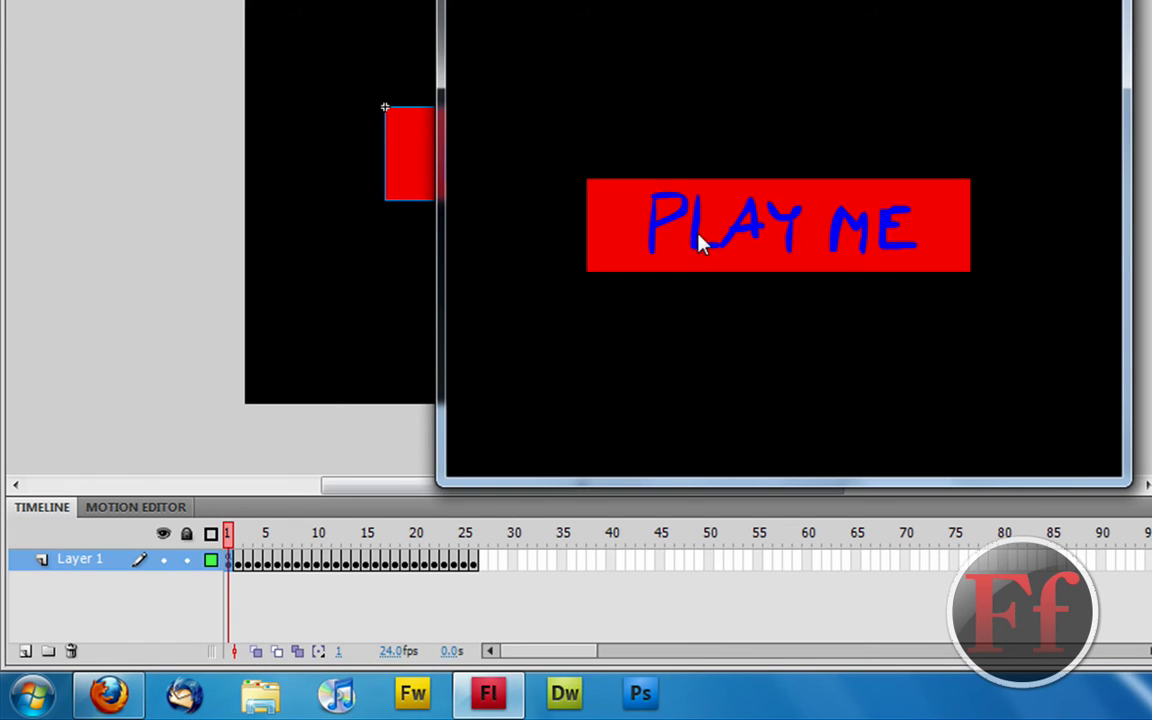
# Step: Try PLAY ME in the test window, close it, and reselect the button on frame 1
pyautogui.click(712, 257)
pyautogui.hotkey('ctrl', 'w')
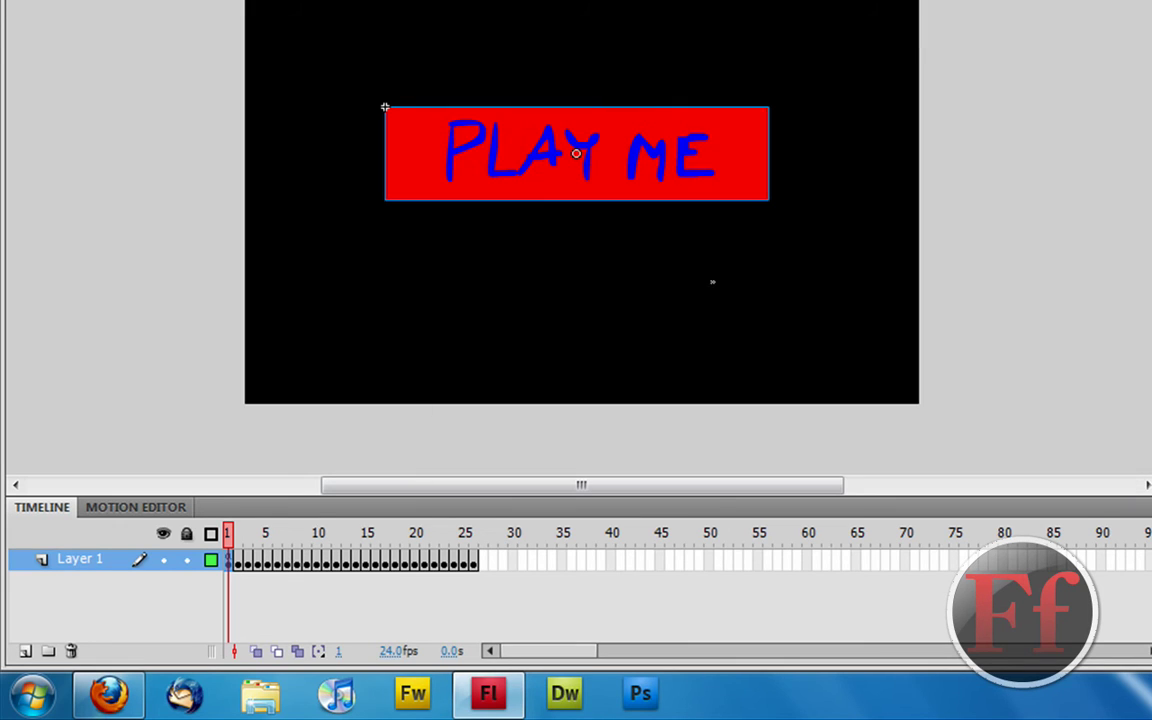
pyautogui.click(236, 560)
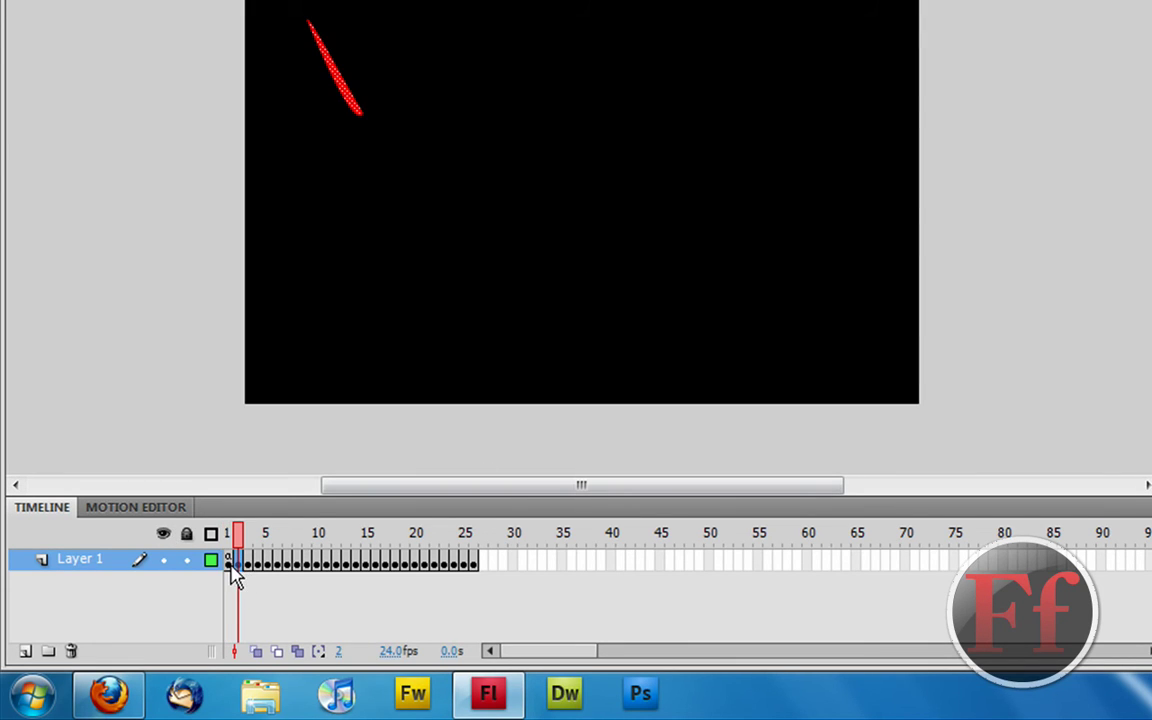
pyautogui.click(229, 561)
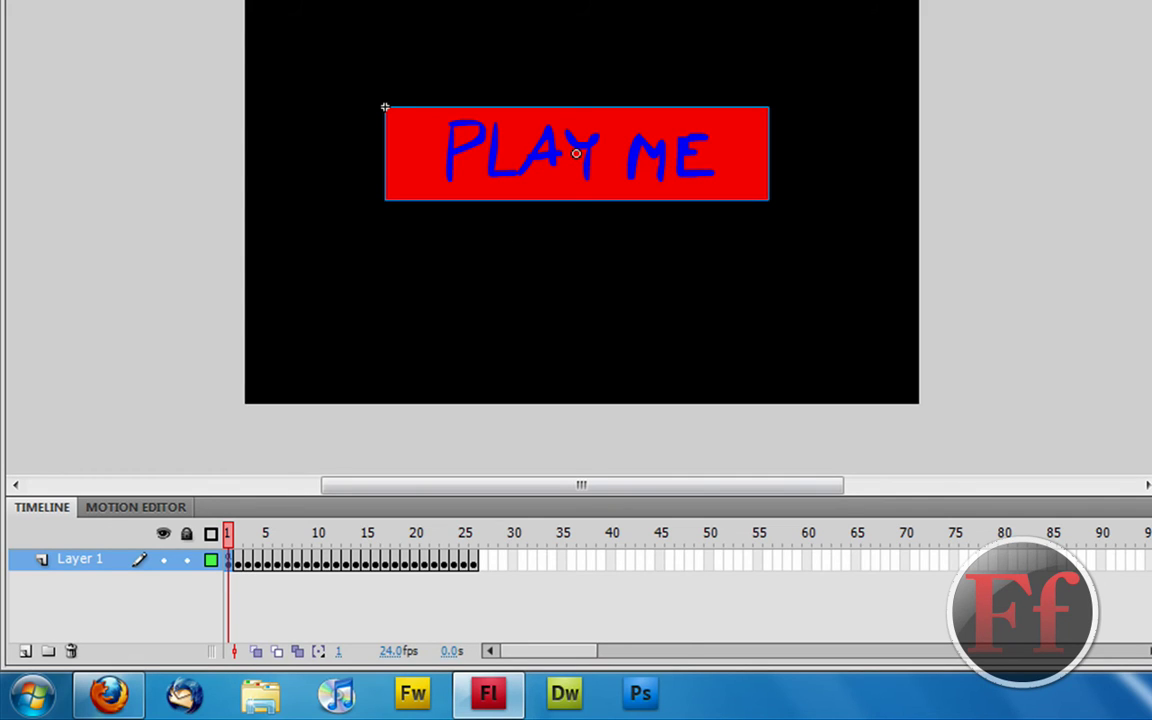
pyautogui.click(1100, 25)
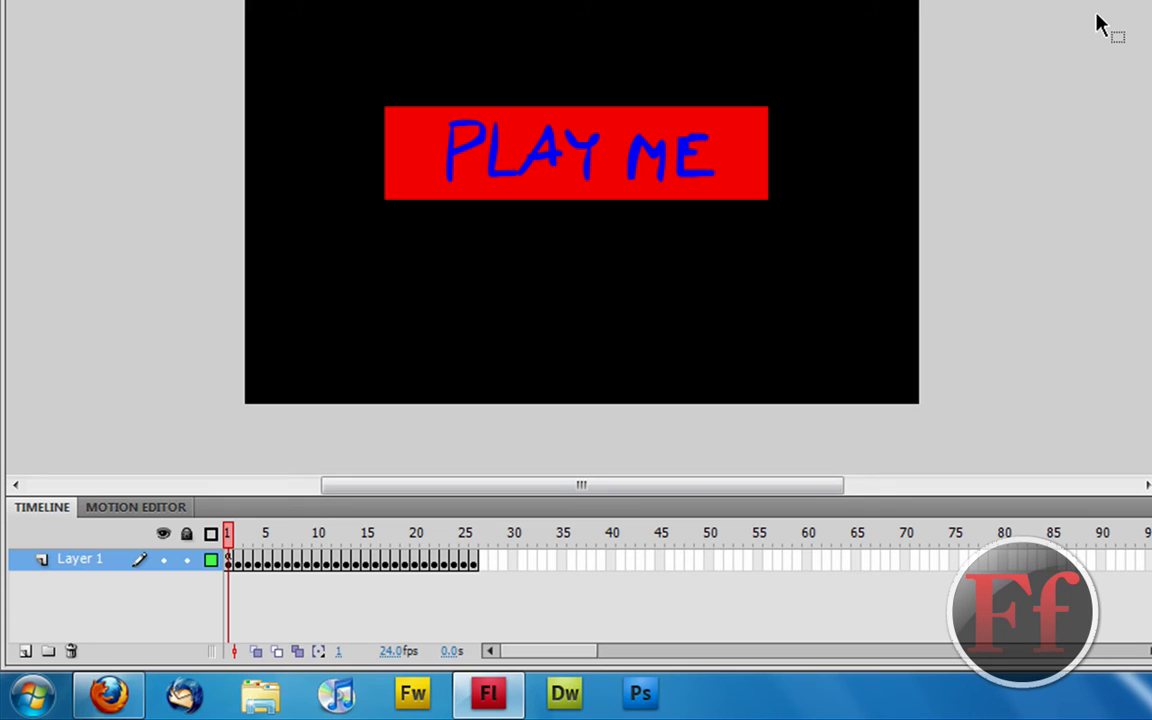
pyautogui.click(669, 137)
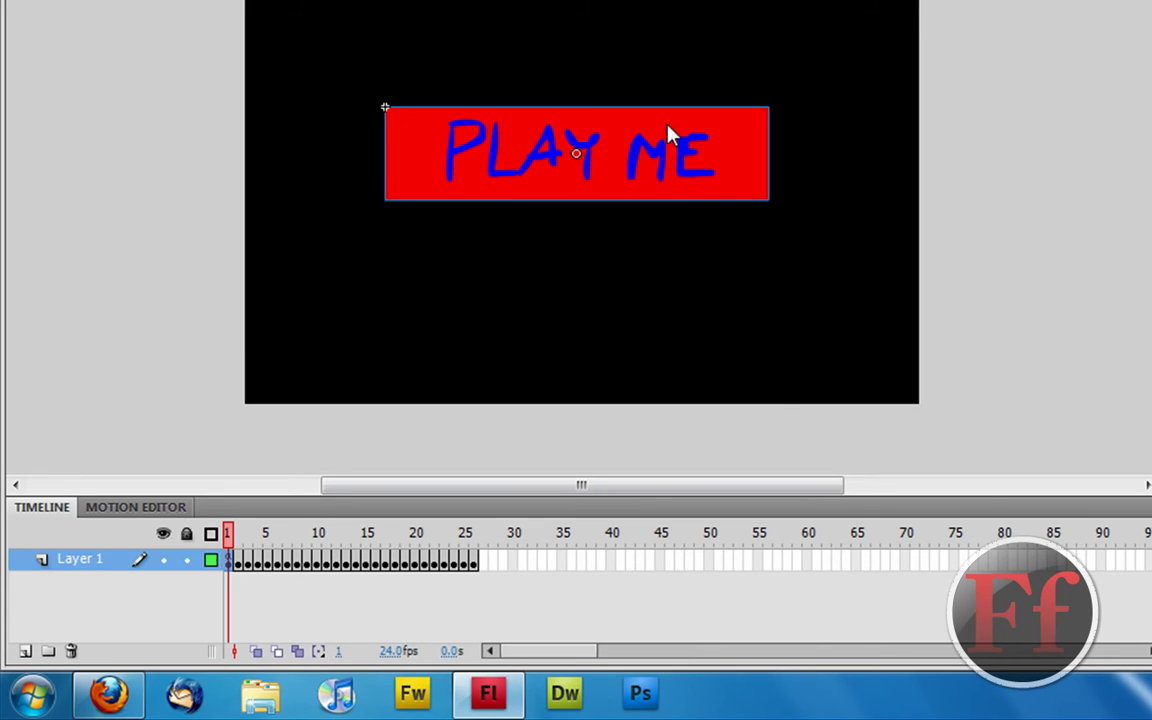
# Step: Start an on (release) { } handler in the PLAY ME button's Actions script
pyautogui.rightClick(668, 128)
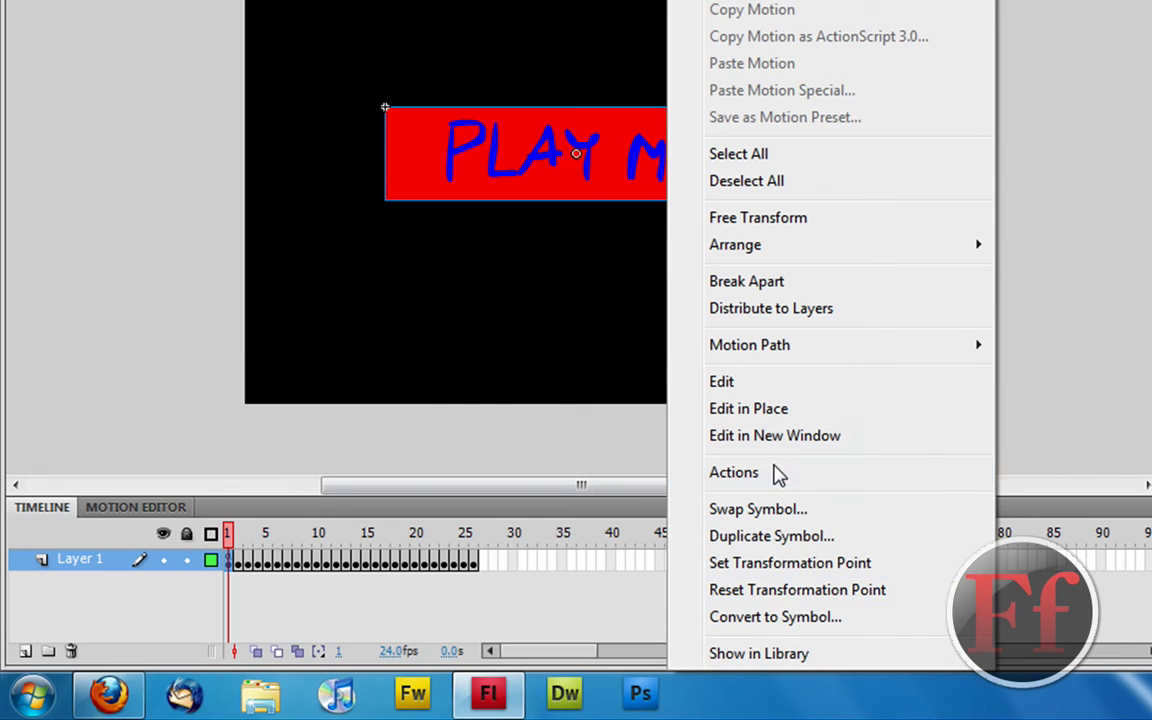
pyautogui.click(735, 472)
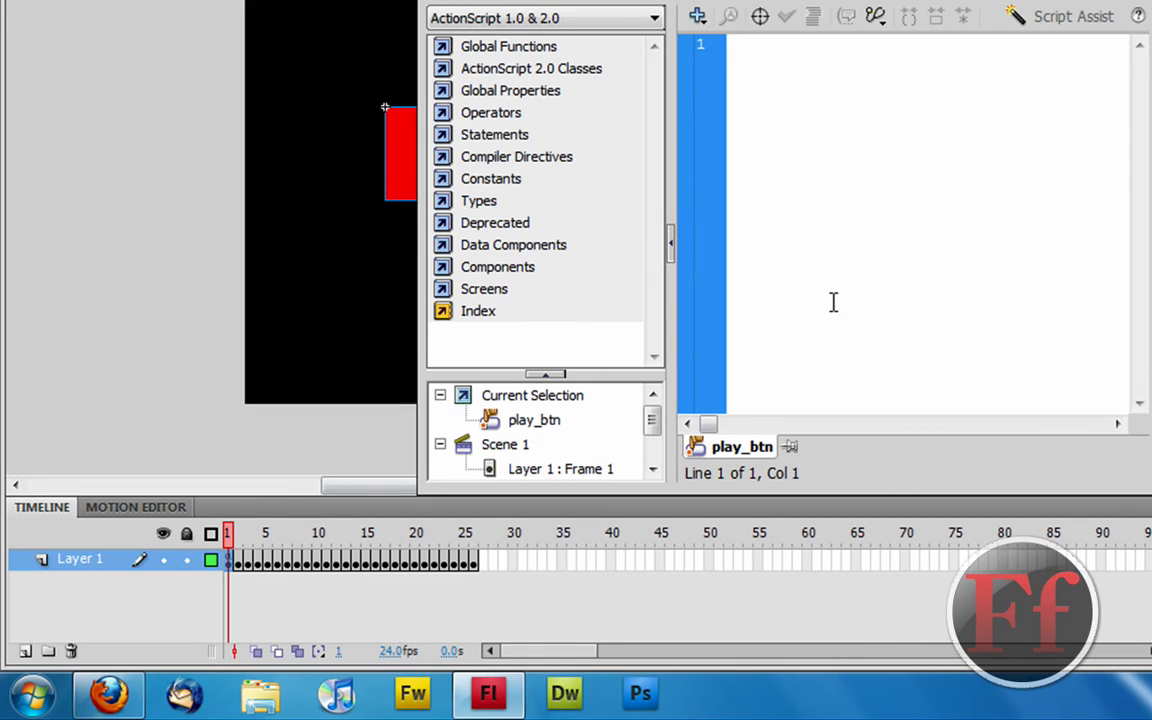
pyautogui.write('on')
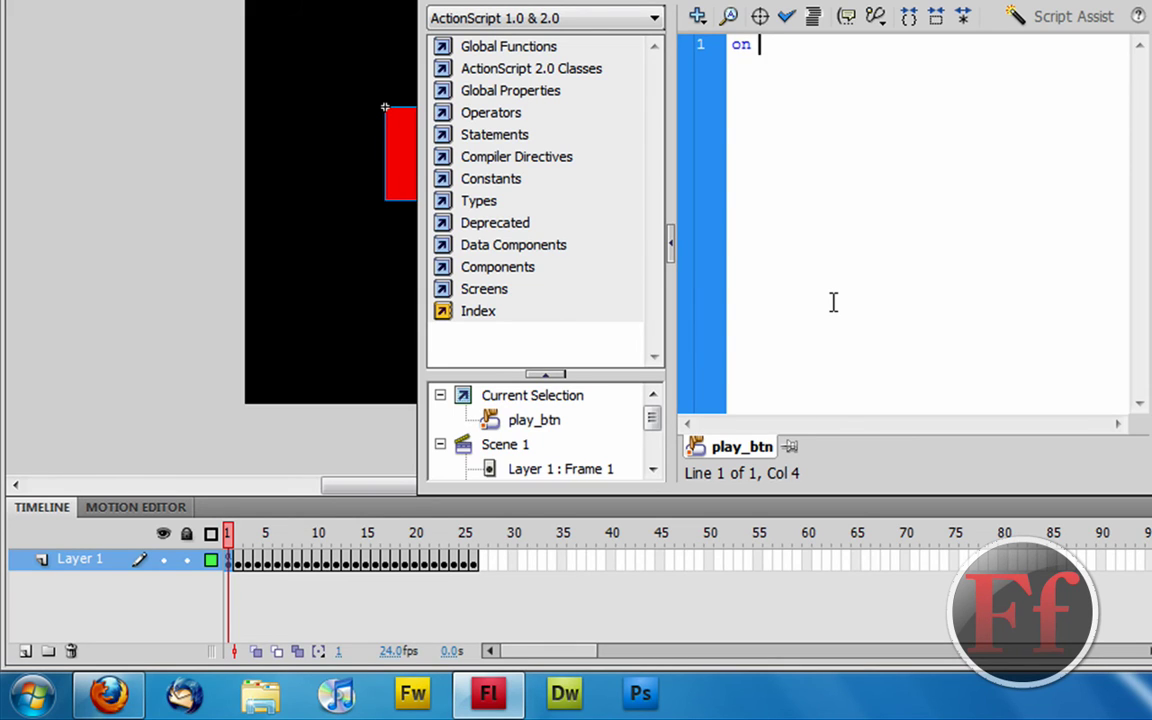
pyautogui.write(' (')
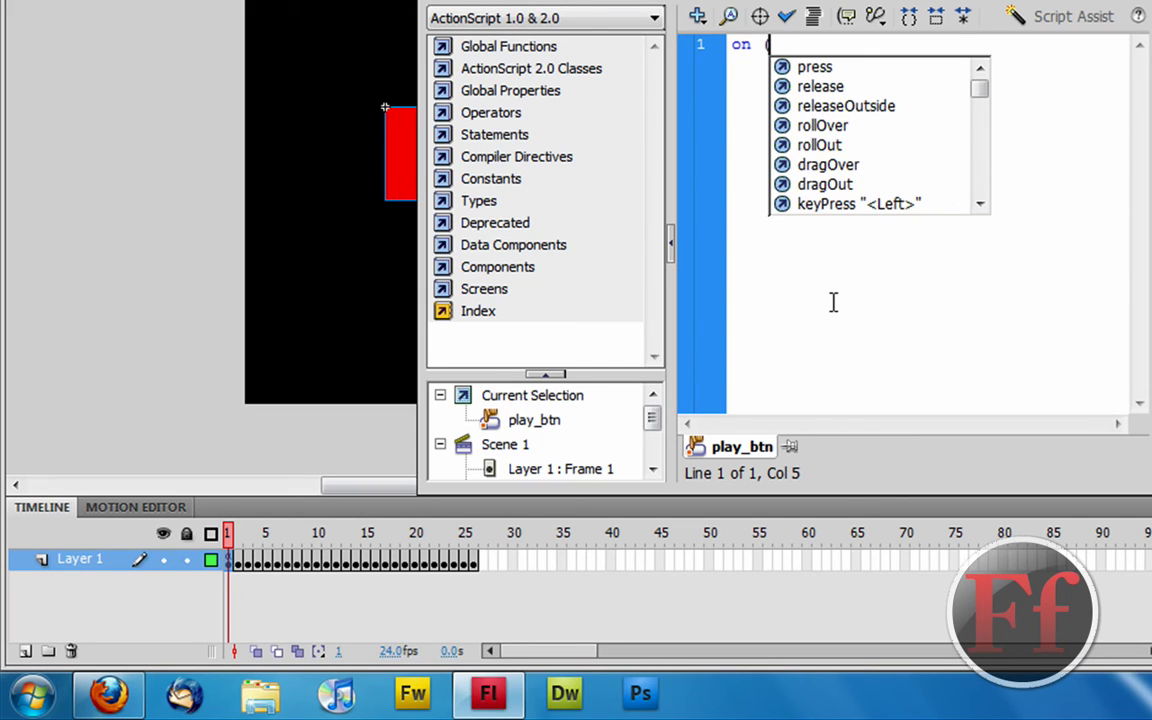
pyautogui.press('Down')
pyautogui.press('Return')
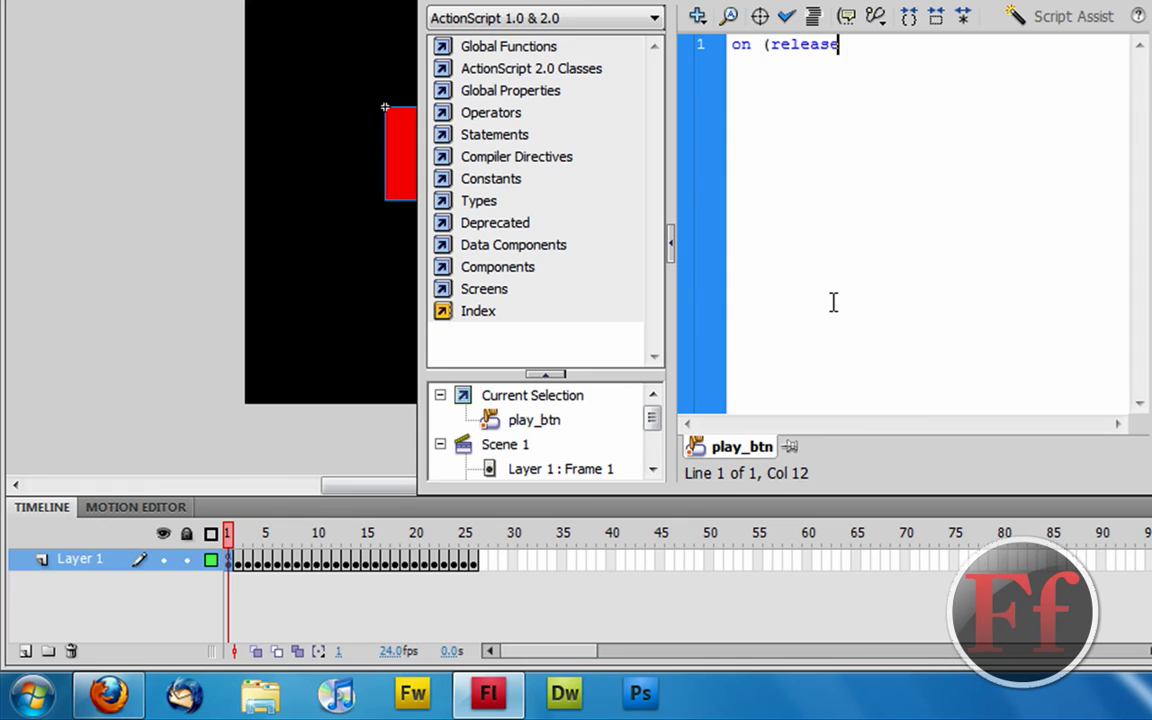
pyautogui.write('){')
pyautogui.press('Return')
pyautogui.press('Return')
pyautogui.write('}')
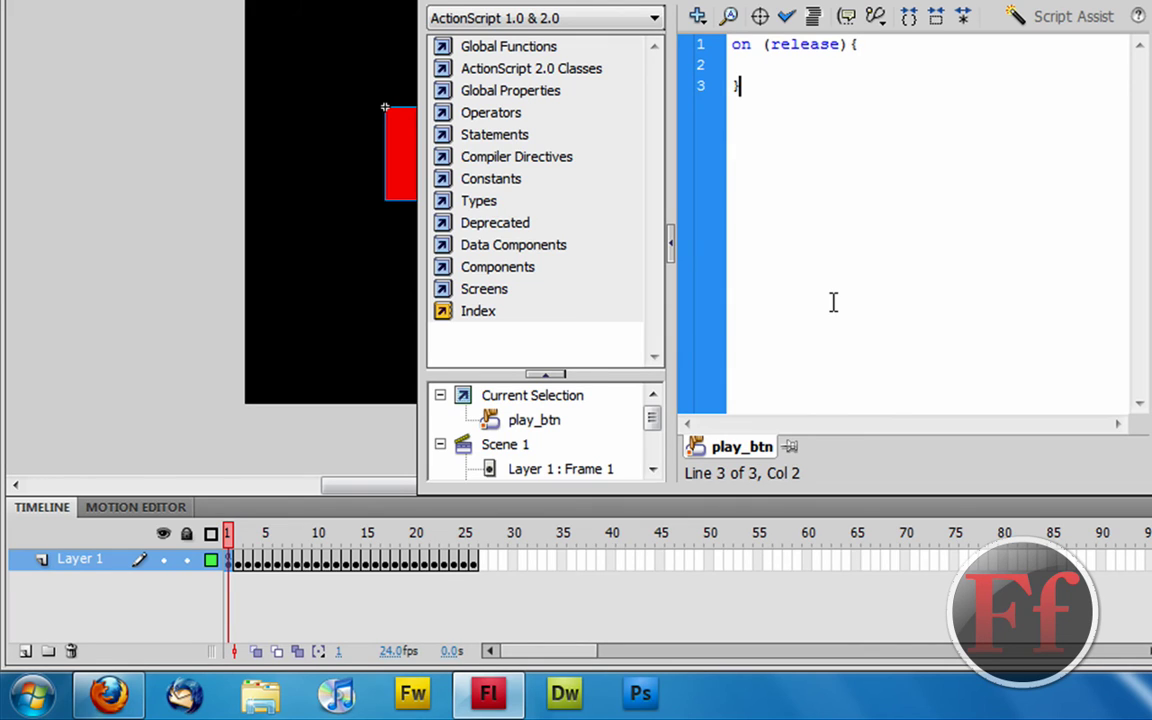
pyautogui.press('Up')
# Step: Put gotoAndPlay(2); inside the release handler and close the Actions panel
pyautogui.write('gotoAnd')
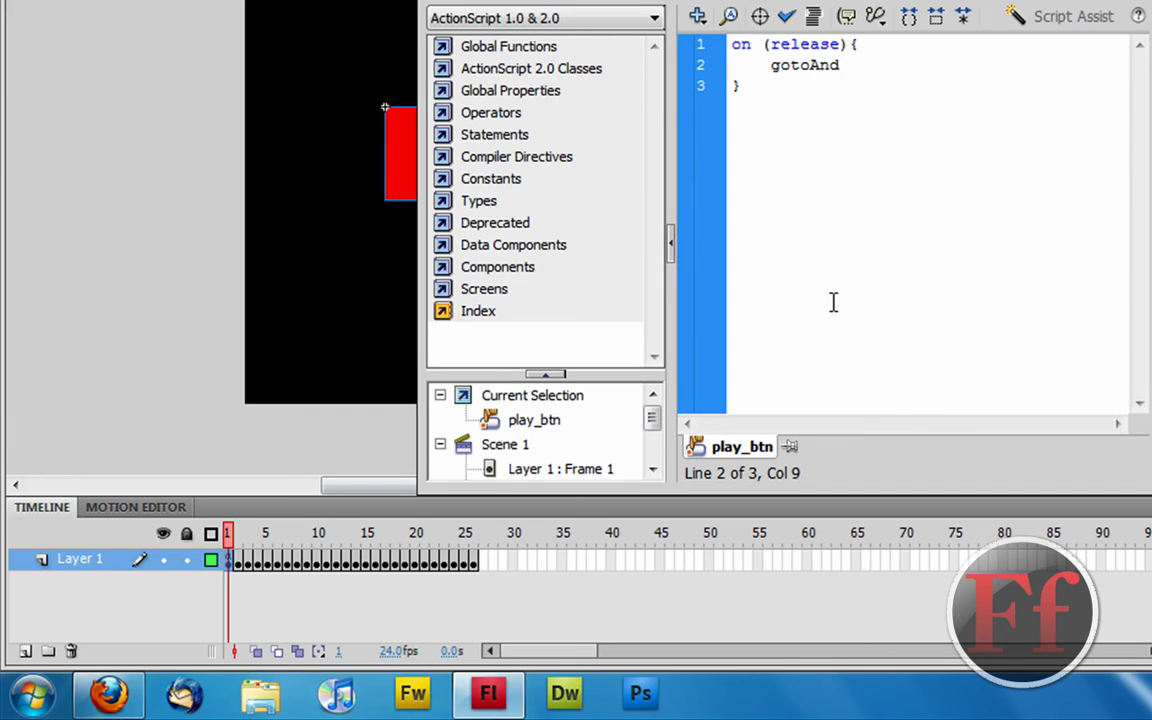
pyautogui.write('Play()')
pyautogui.press('Left')
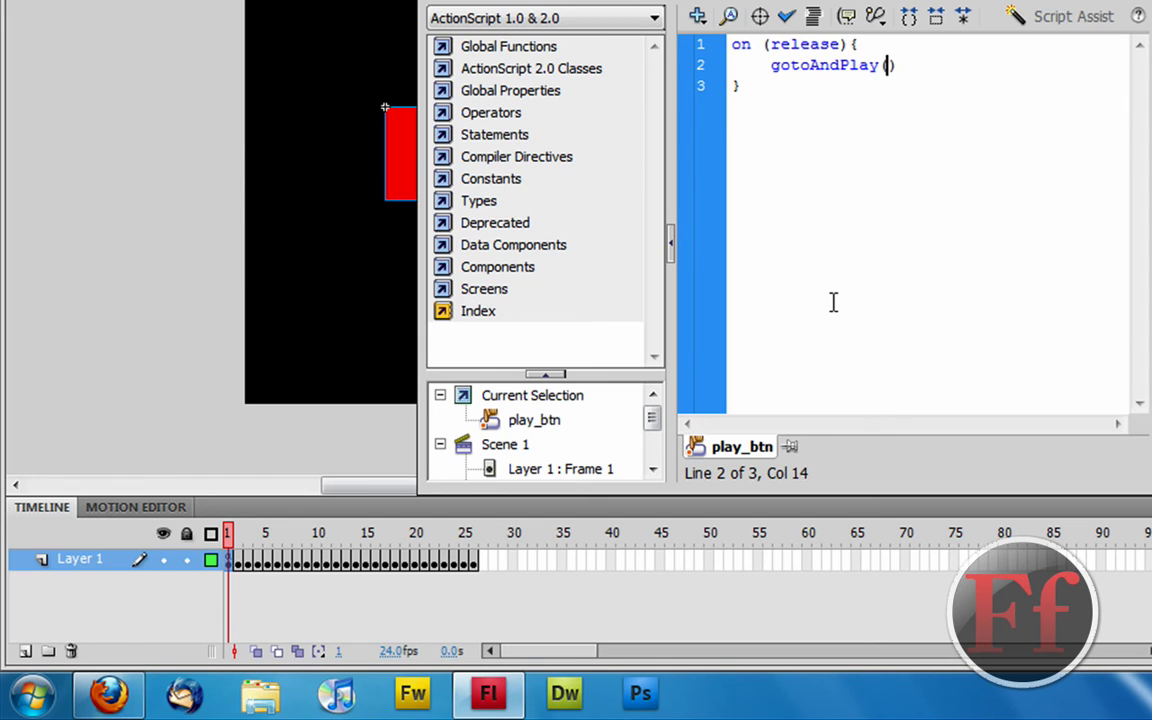
pyautogui.write('2')
pyautogui.press('Right')
pyautogui.press('BackSpace')
pyautogui.press('BackSpace')
pyautogui.press('BackSpace')
pyautogui.write('(')
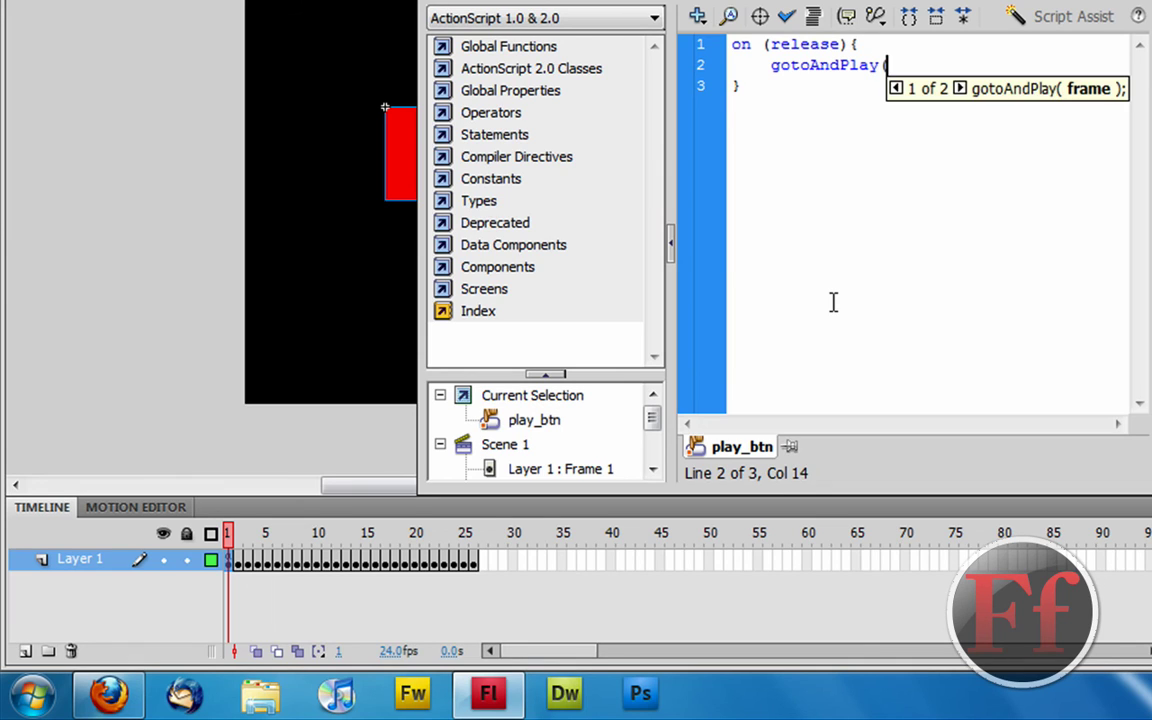
pyautogui.write(');')
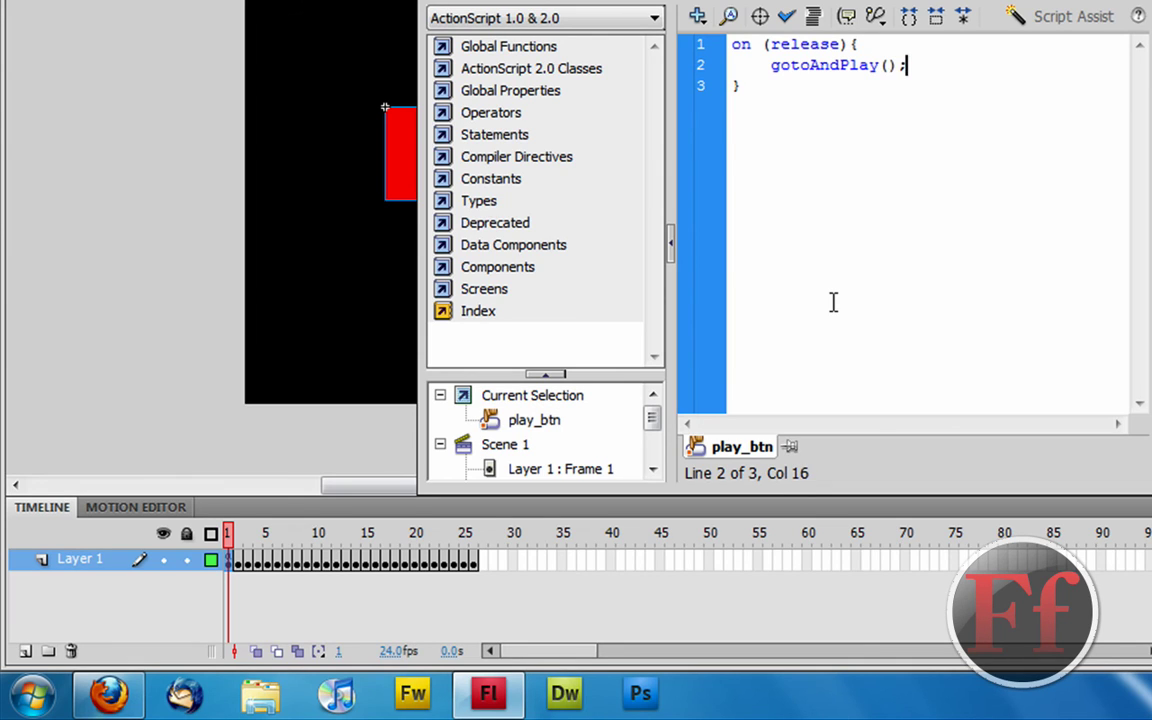
pyautogui.press('Left')
pyautogui.press('Left')
pyautogui.write('2')
pyautogui.click(1000, 134)
pyautogui.press('F9')
pyautogui.click(1024, 178)
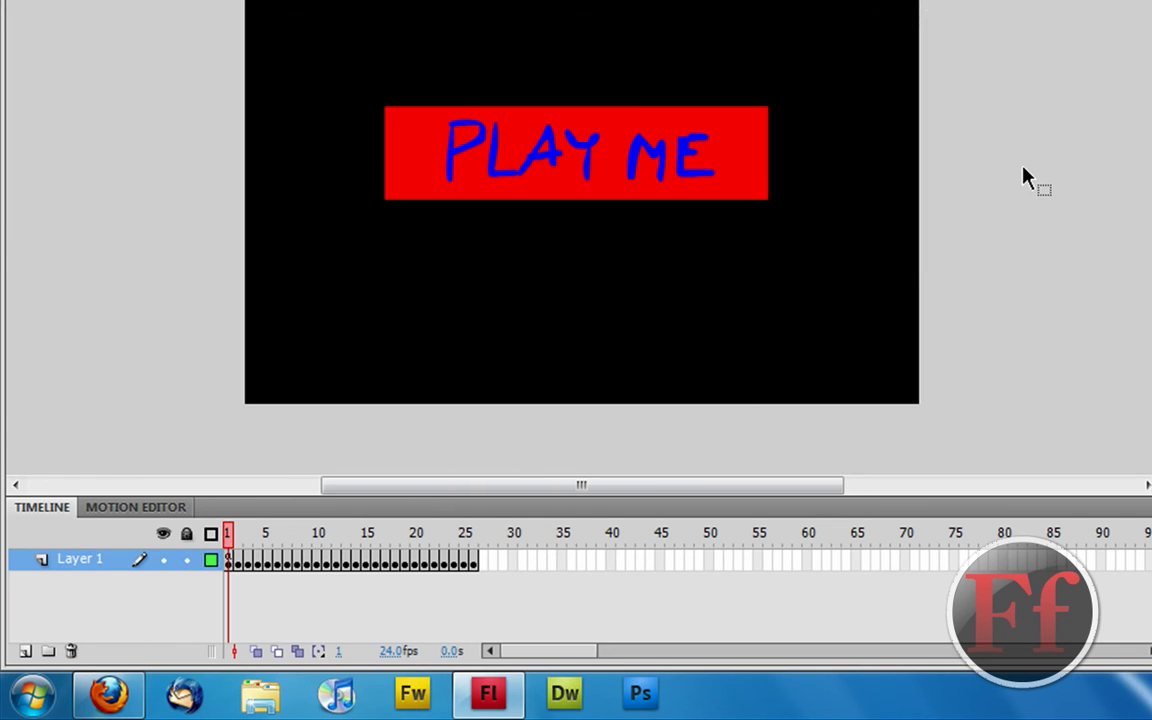
pyautogui.hotkey('ctrl', 'Return')
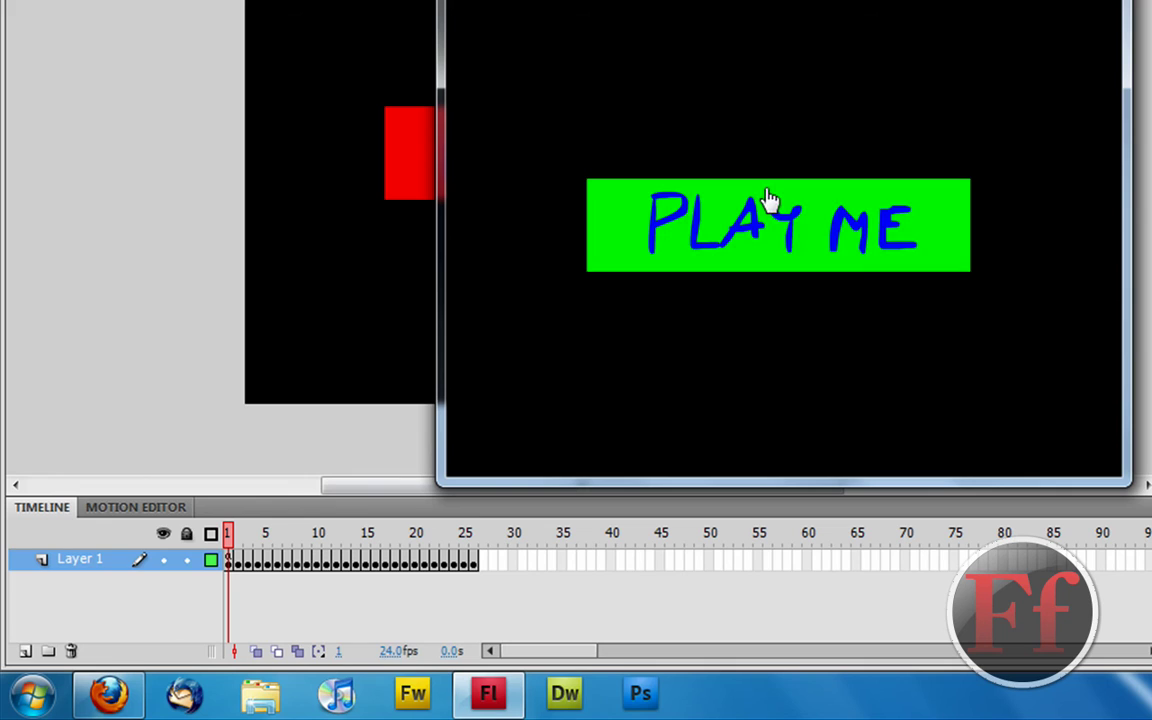
pyautogui.click(792, 211)
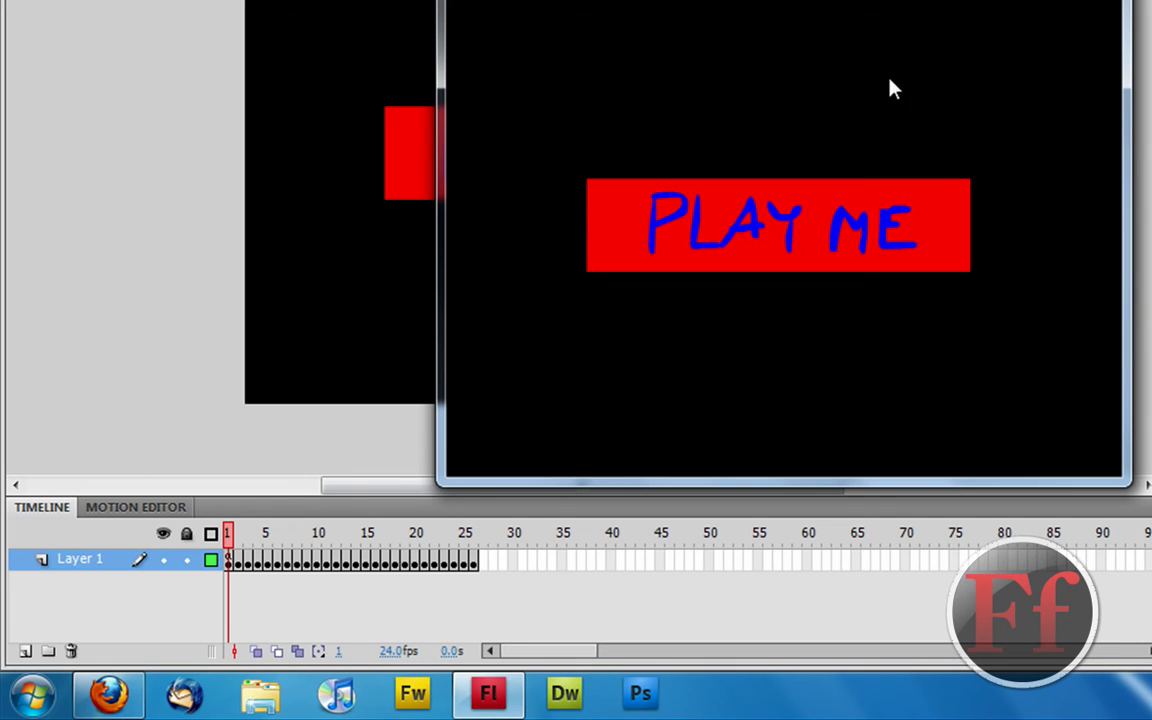
pyautogui.hotkey('ctrl', 'w')
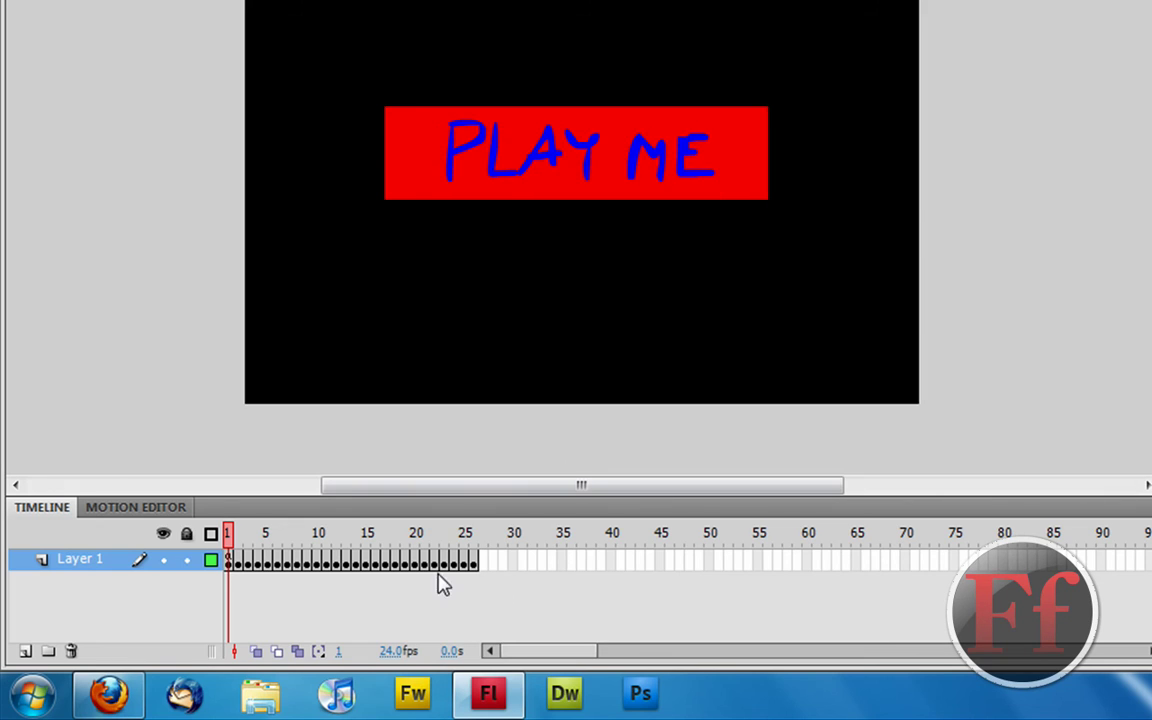
# Step: Give frame 26 a gotoAndPlay(2); action, then test the movie with Ctrl+Enter
pyautogui.click(474, 561)
pyautogui.rightClick(474, 561)
pyautogui.click(542, 540)
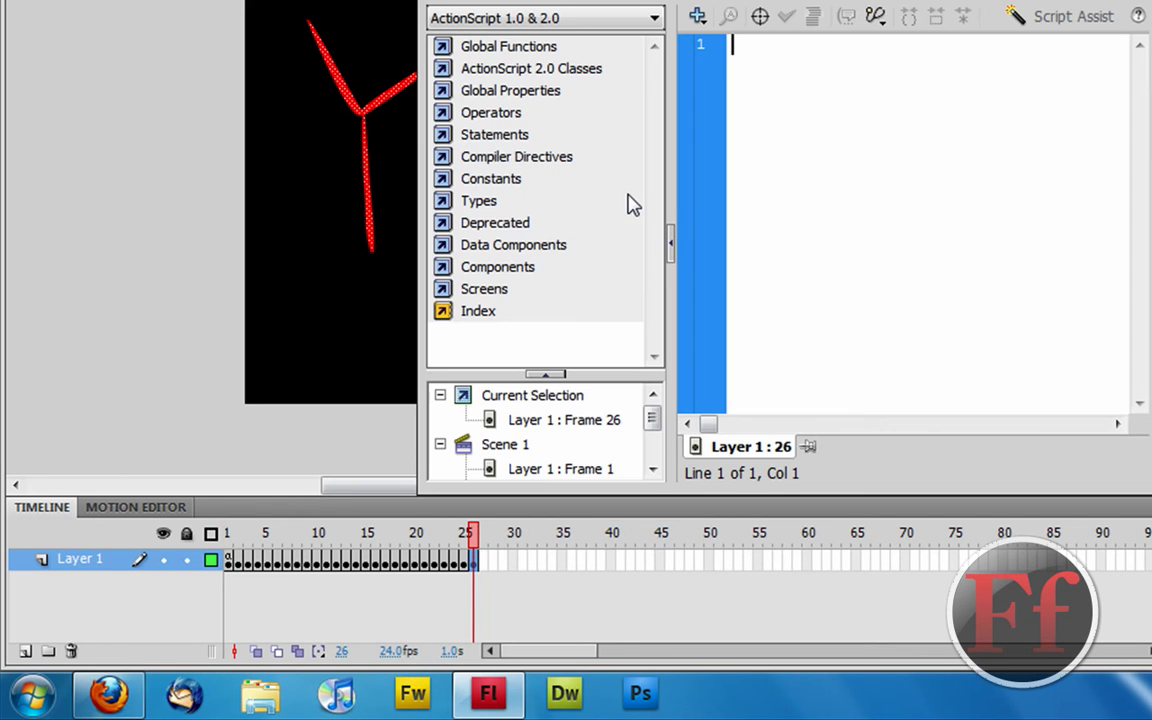
pyautogui.write('gotoAnd')
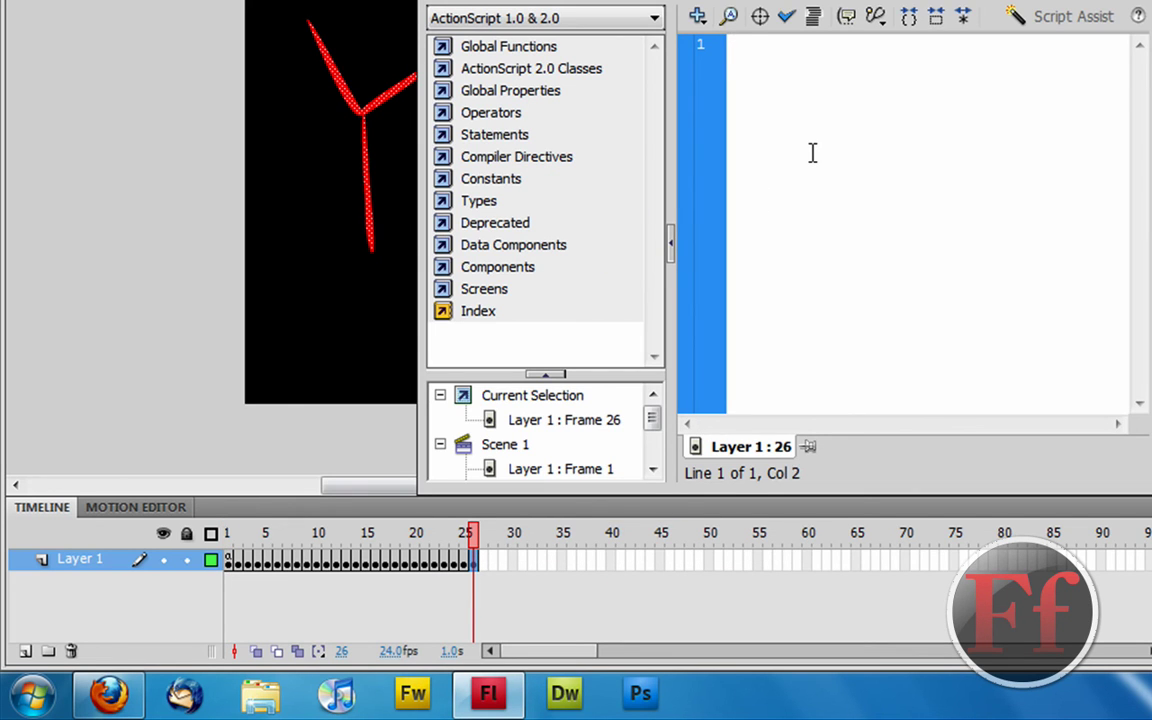
pyautogui.write('Play')
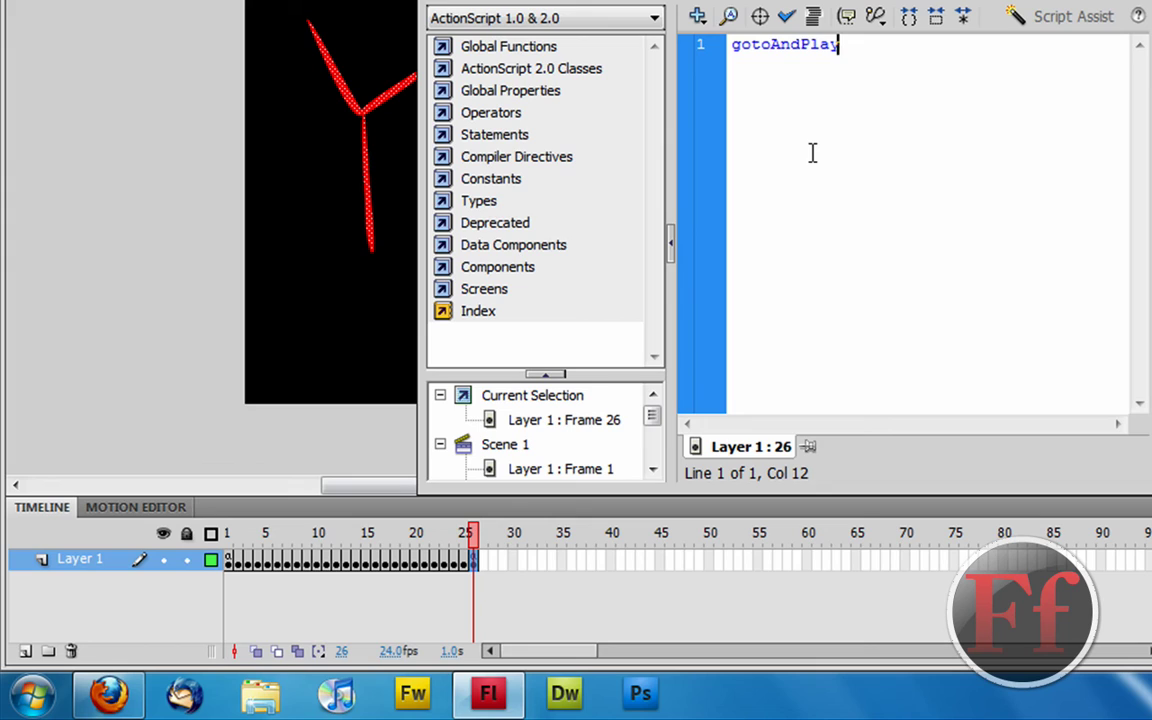
pyautogui.write('(2);')
pyautogui.hotkey('ctrl', 'Return')
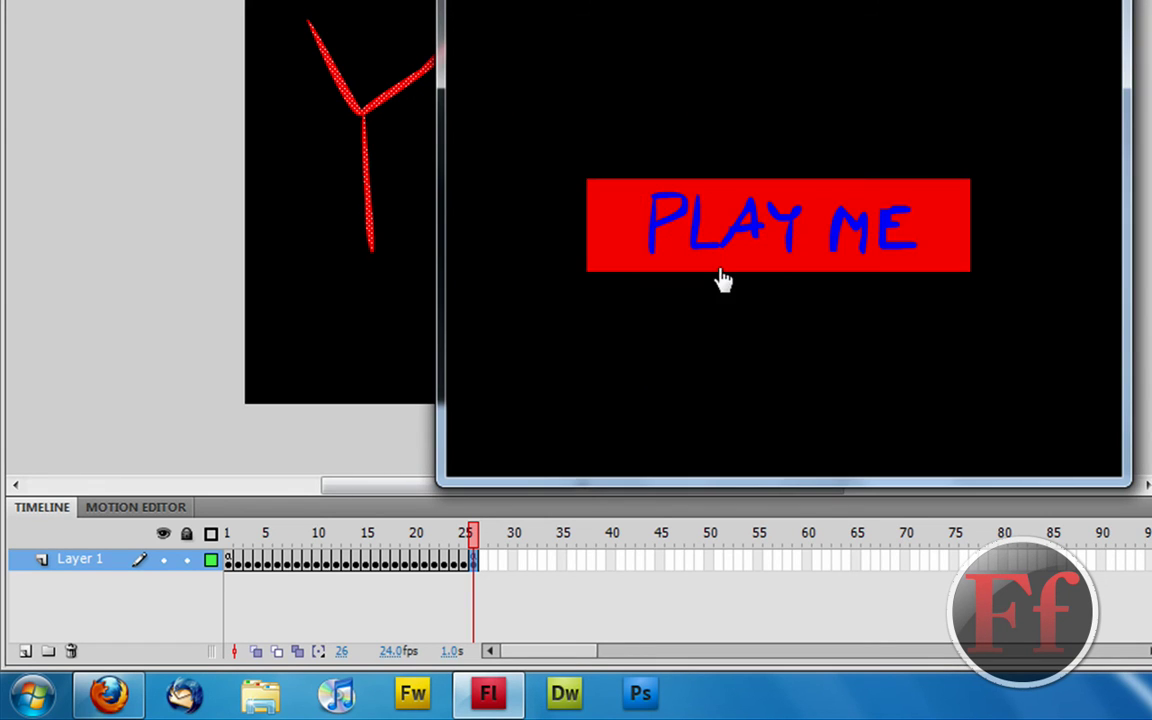
# Step: Play the looping YO!!! animation via PLAY ME, close the test window, and deselect the strokes
pyautogui.click(722, 268)
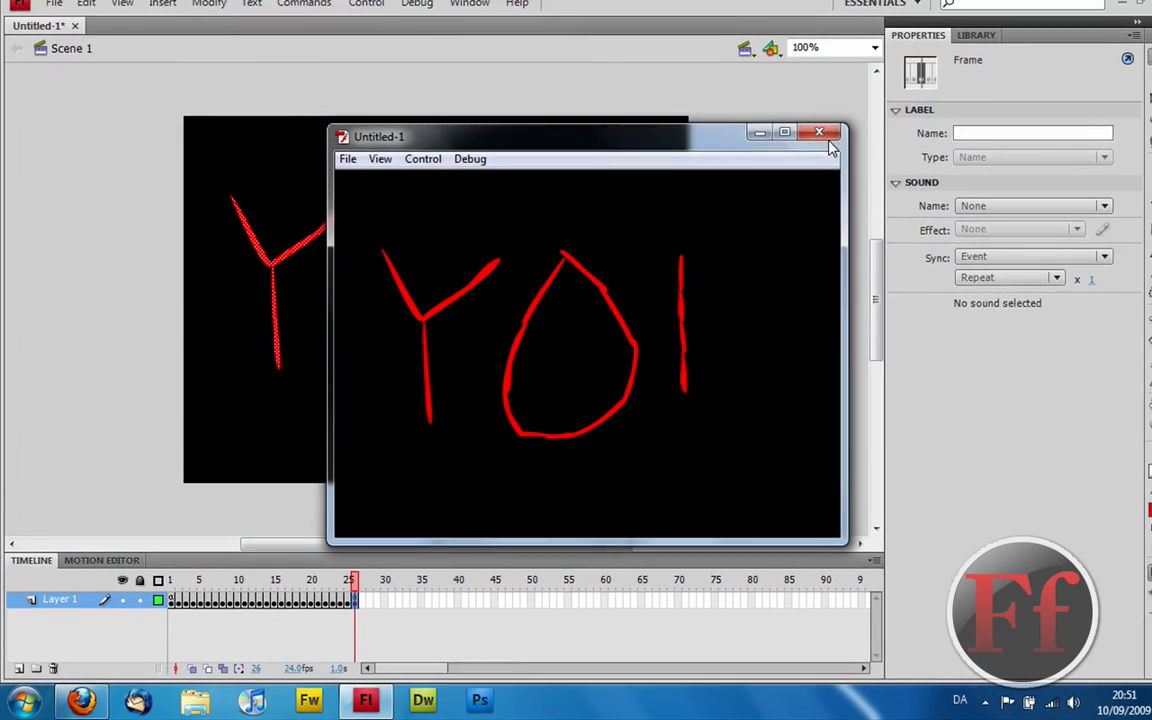
pyautogui.click(826, 140)
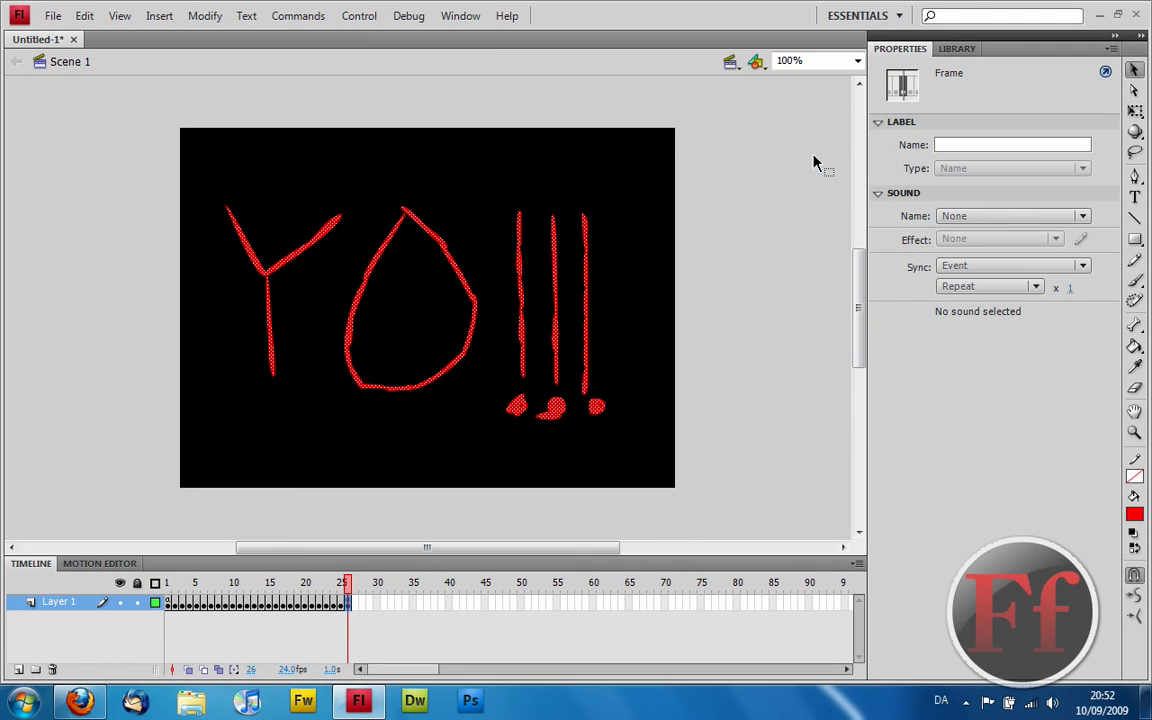
pyautogui.click(641, 278)
pyautogui.moveTo(732, 245); pyautogui.dragTo(650, 224)
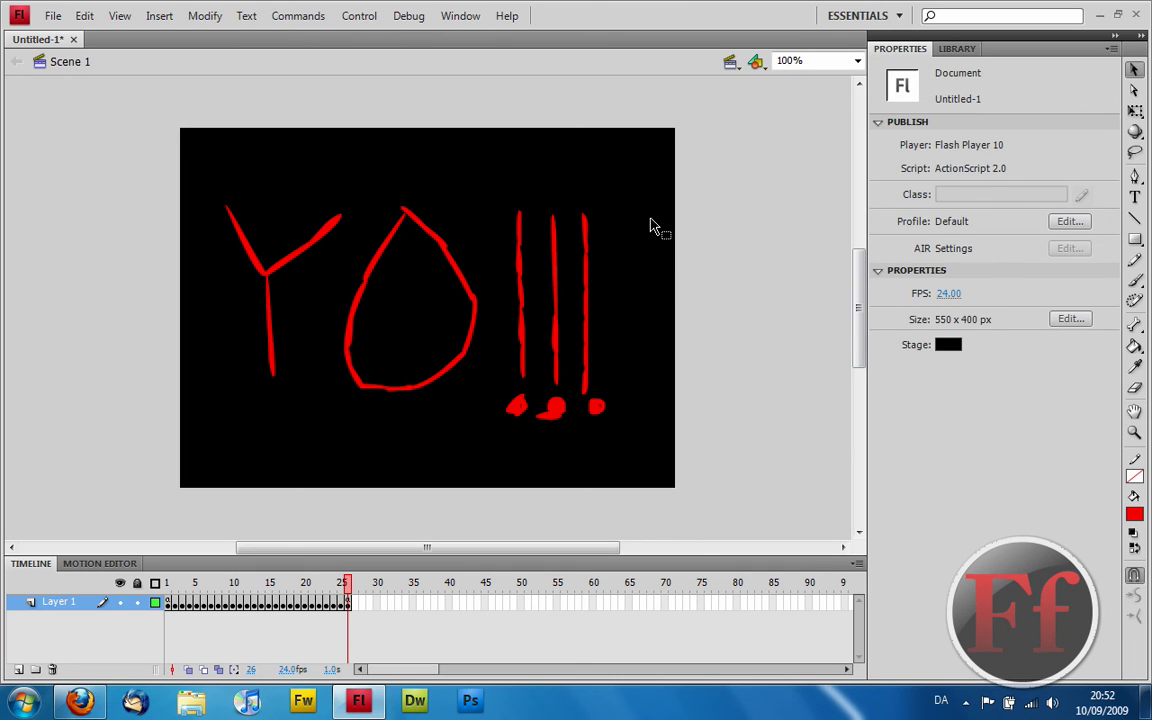